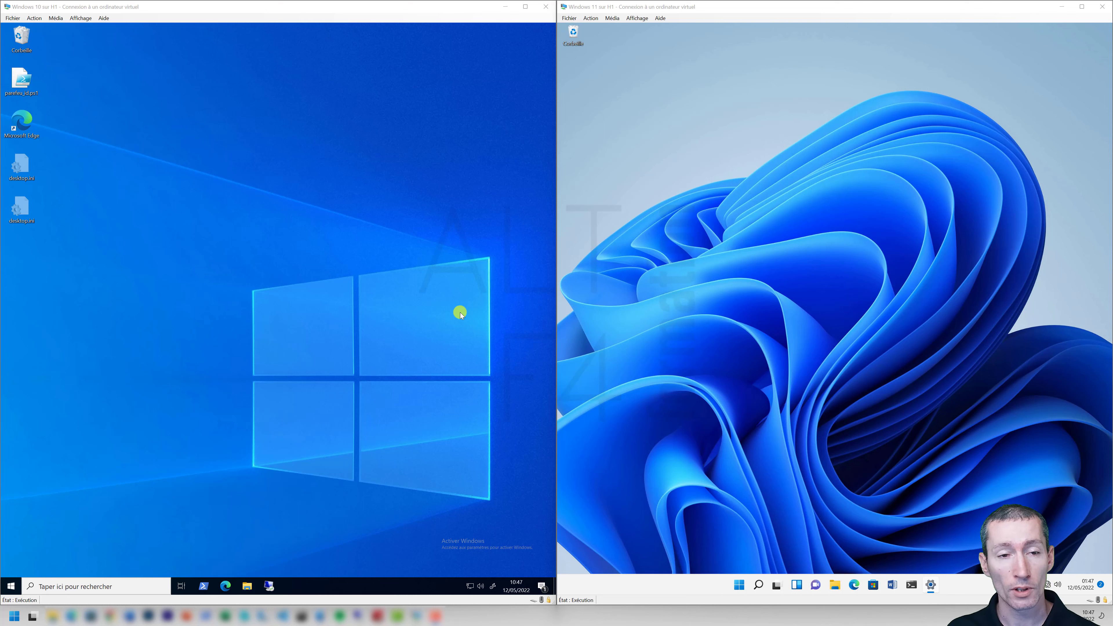
Launch Gestion de l'ordinateur on both VMs and show the Windows 10 Utilisateurs folder.
left_click(460, 238)
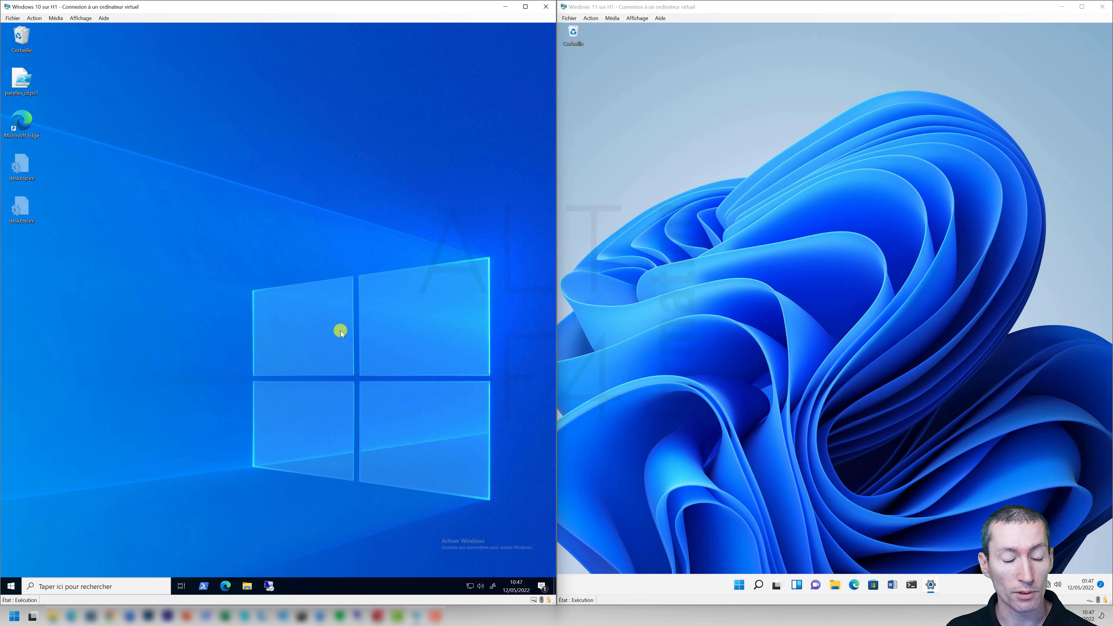
right_click(13, 586)
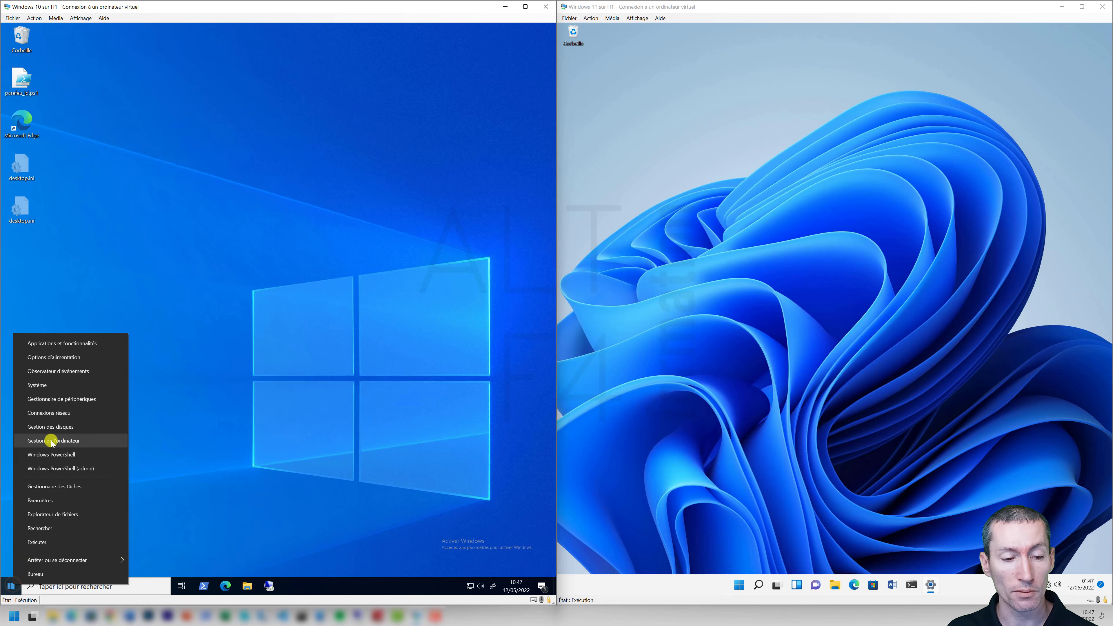
left_click(52, 441)
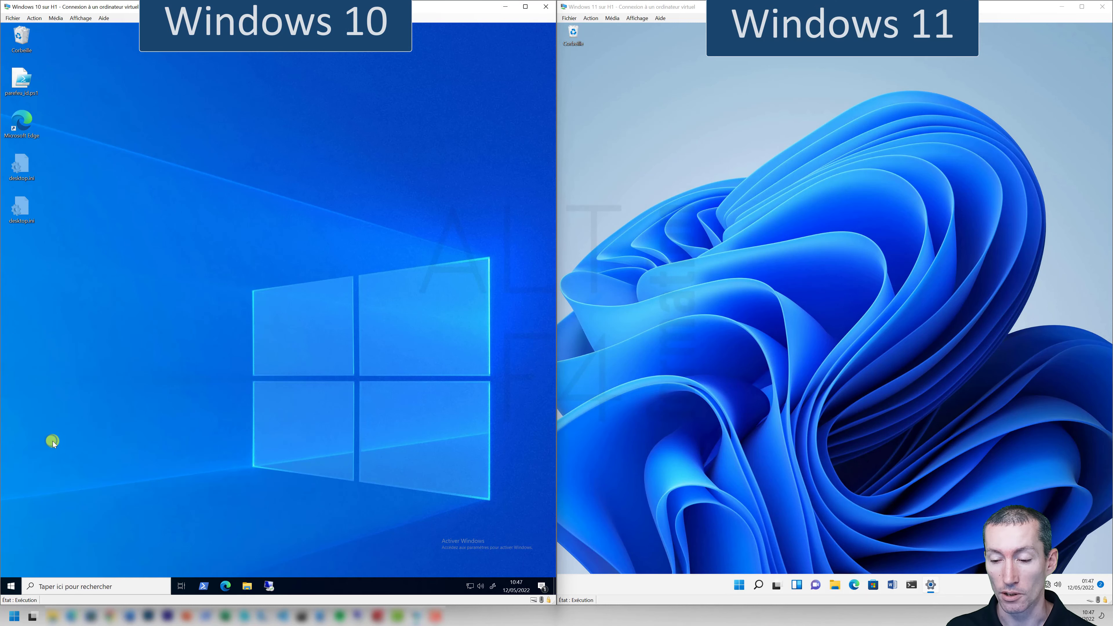
right_click(738, 584)
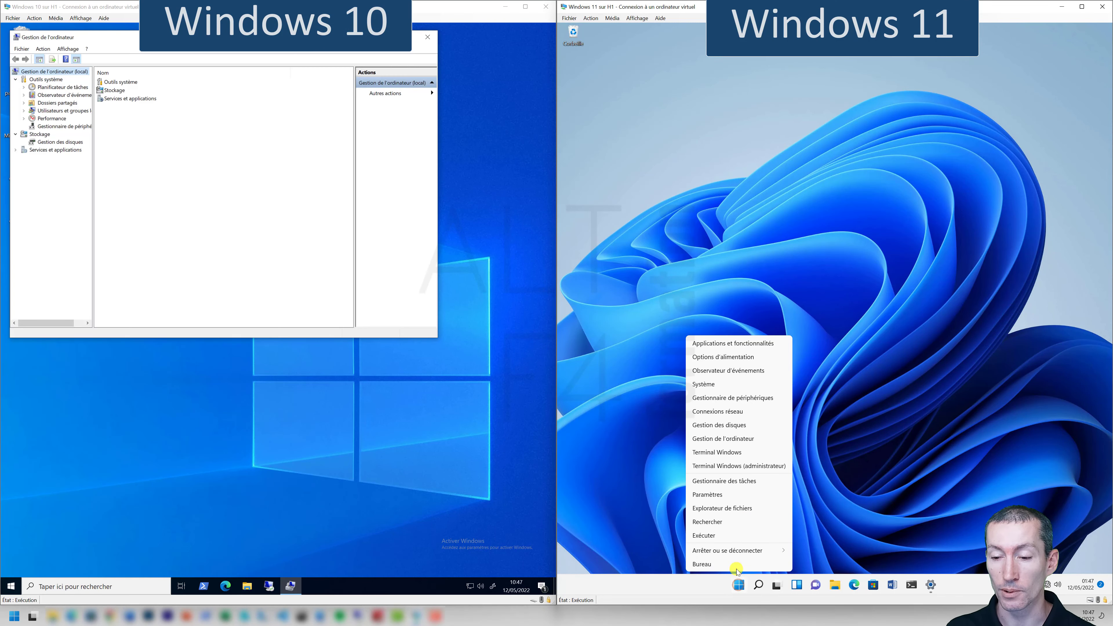
left_click(715, 437)
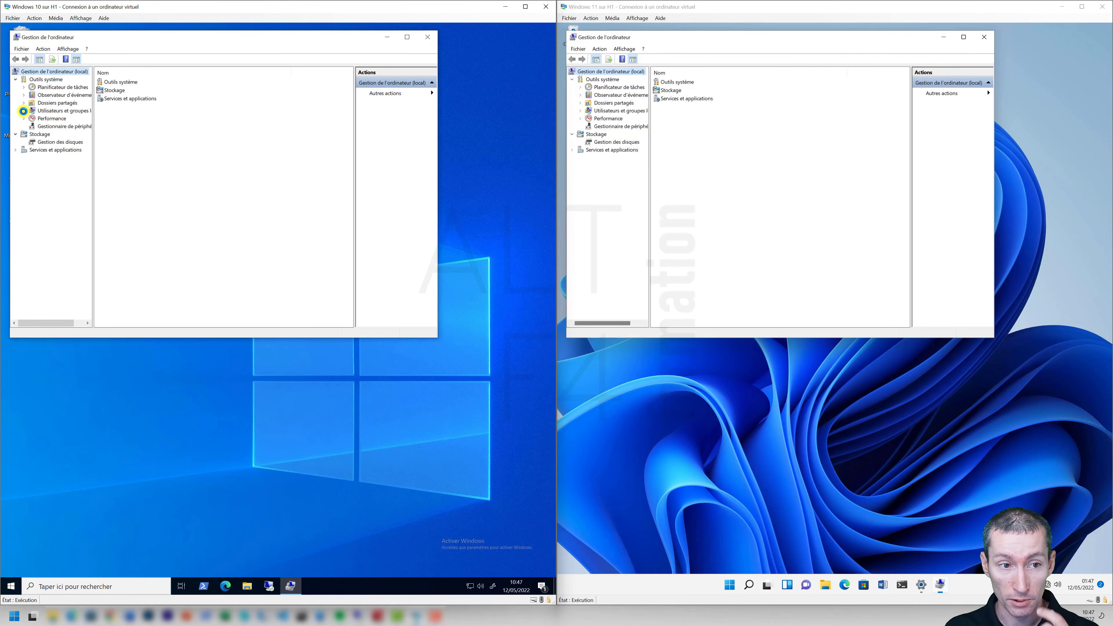
left_click(23, 111)
left_click(50, 119)
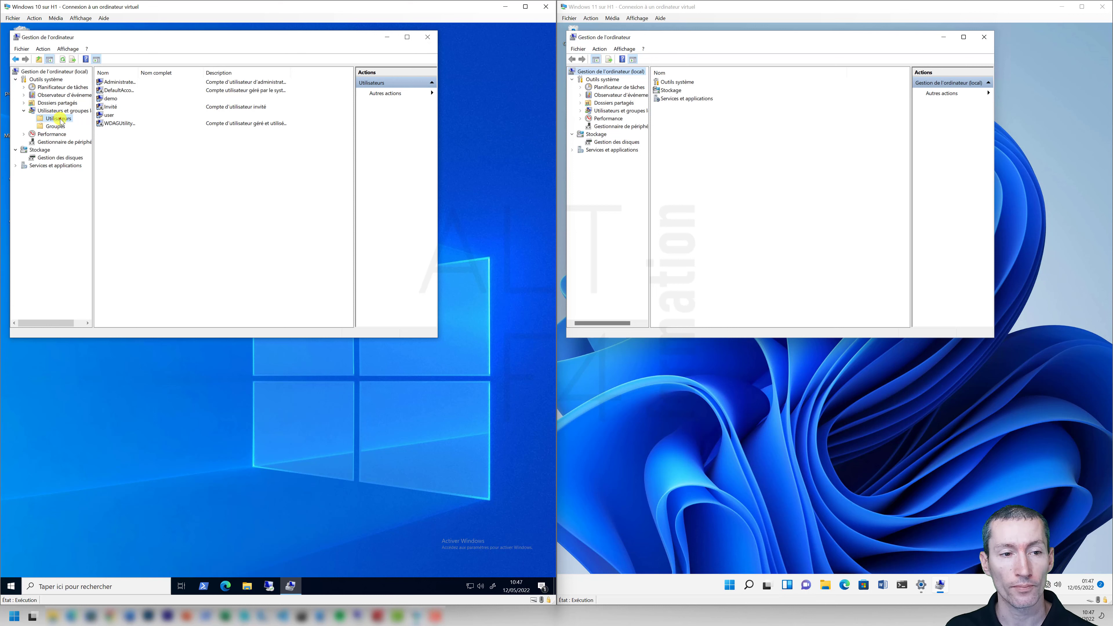
Create the Windows 10 local user kiosk with a password and no forced password change.
right_click(61, 119)
left_click(92, 125)
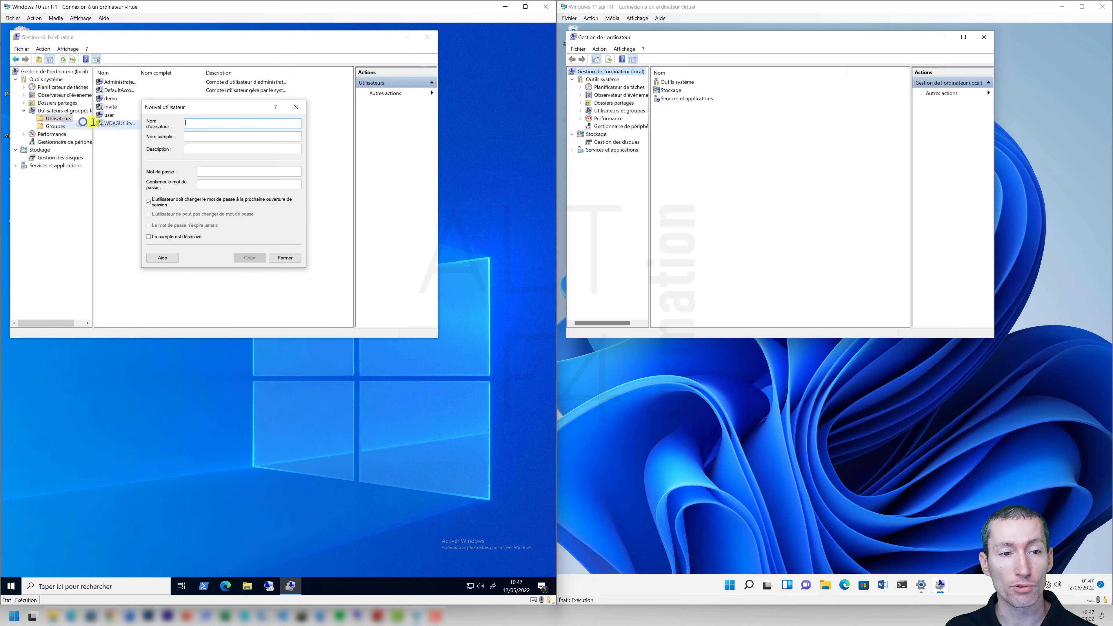
type("kiosk")
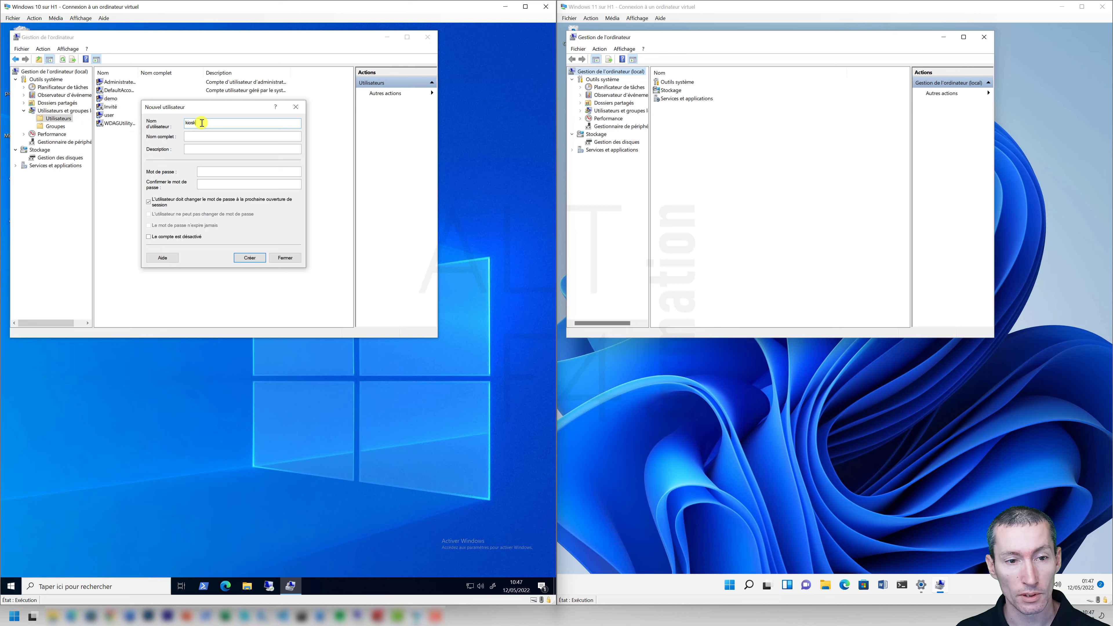
left_click(211, 172)
type("***")
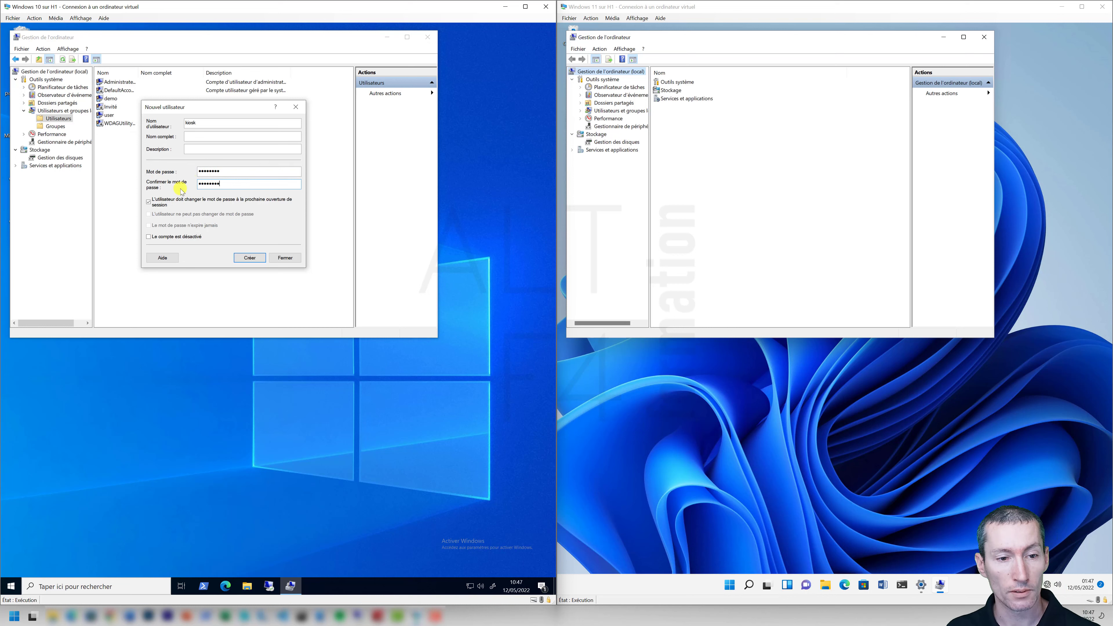
left_click(149, 202)
left_click(249, 257)
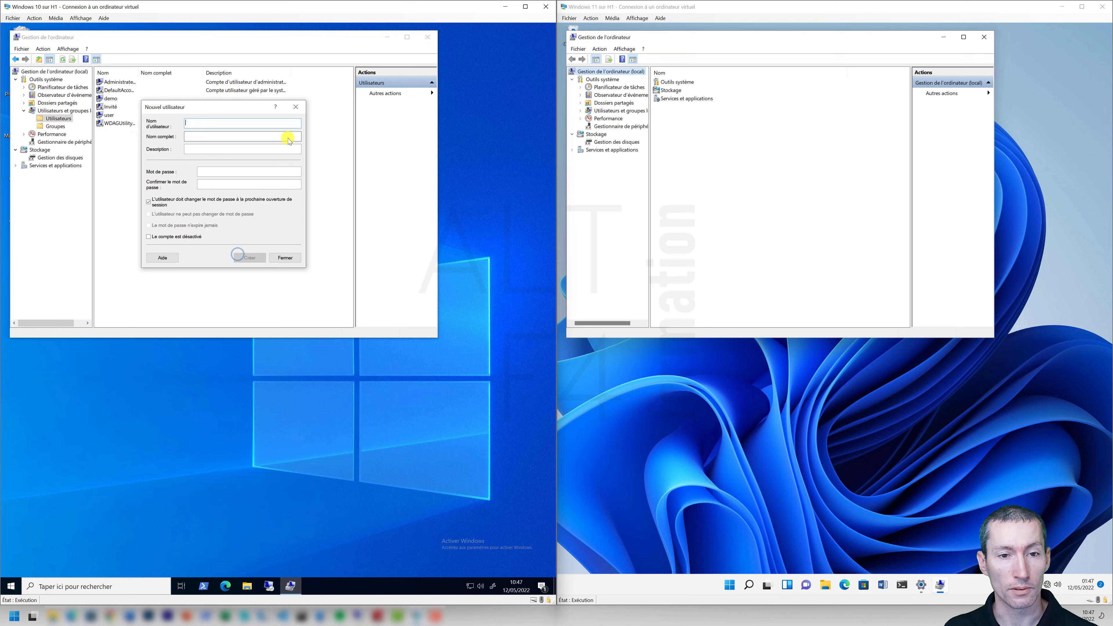
left_click(296, 107)
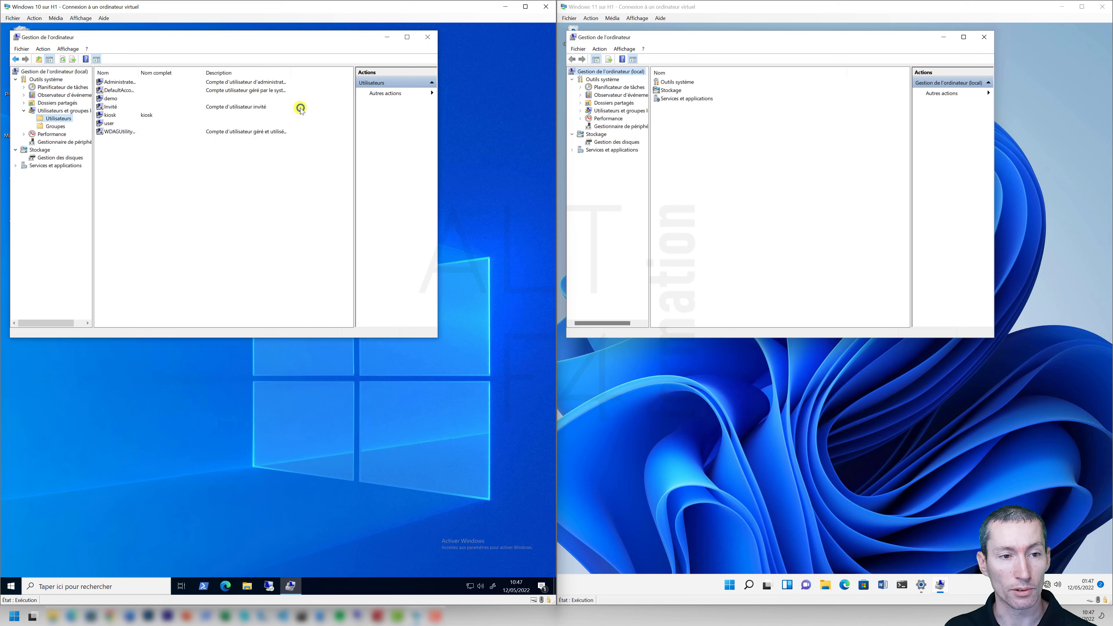
On Windows 11, start a new local user and enter the name kiosk.
left_click(608, 111)
left_click(580, 110)
right_click(607, 119)
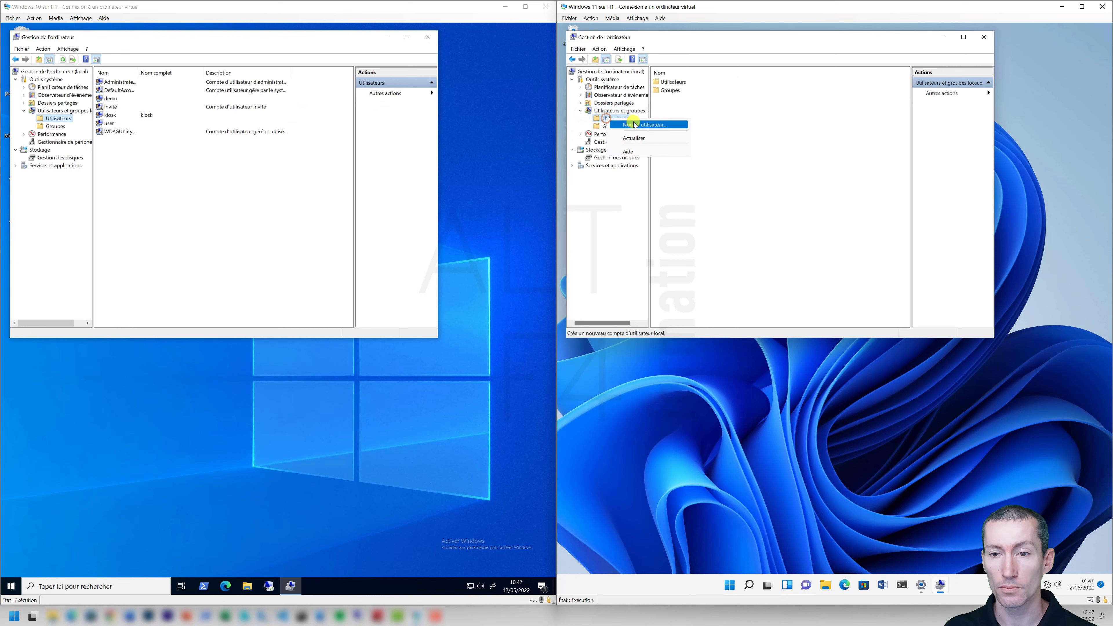
left_click(671, 123)
type("k")
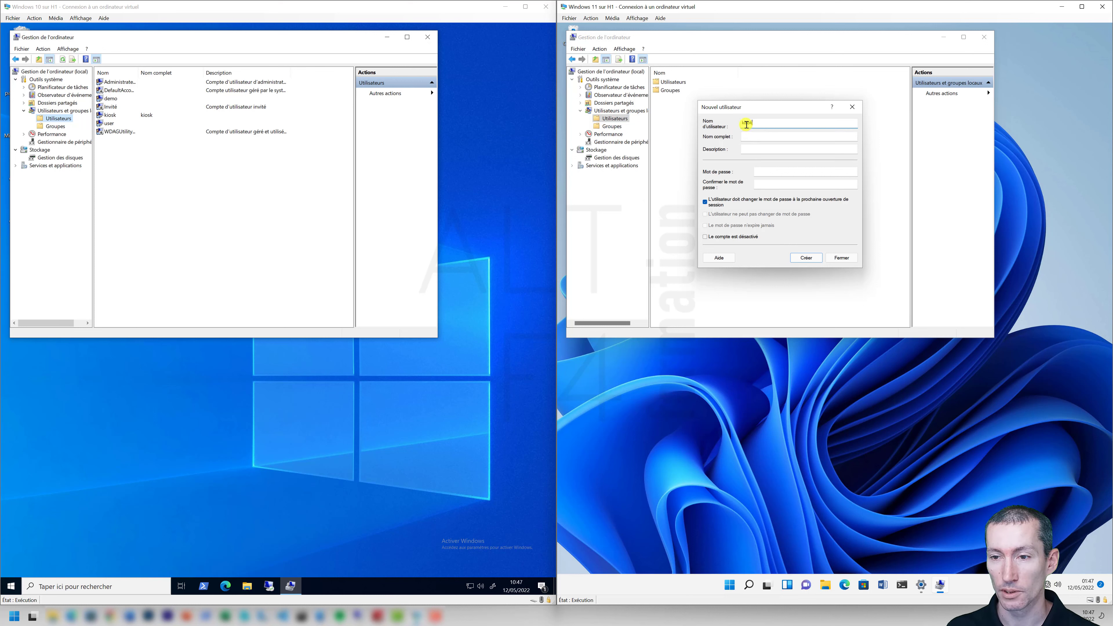
double_click(770, 124)
type("kiosk")
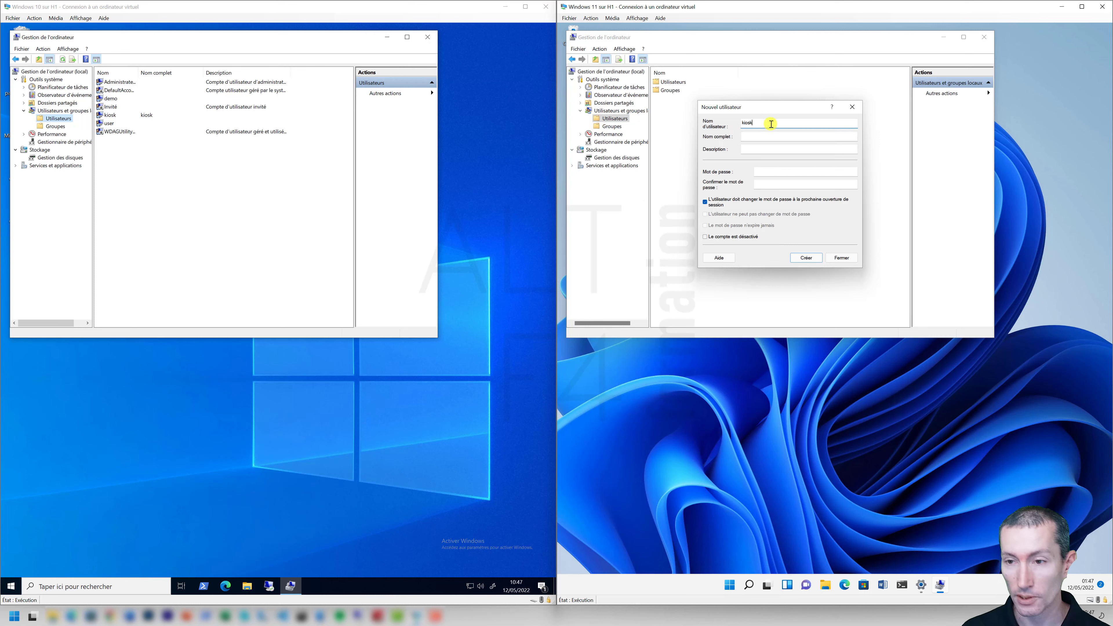
Give the Windows 11 kiosk user a password, untick forced change, create it and select it.
left_click(764, 173)
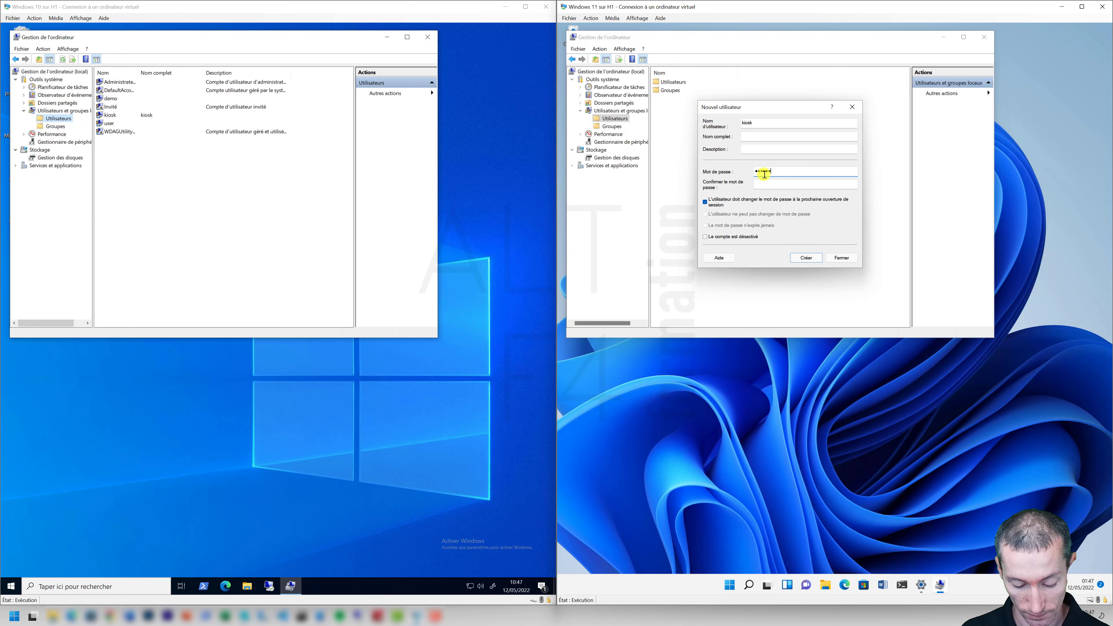
key("Tab")
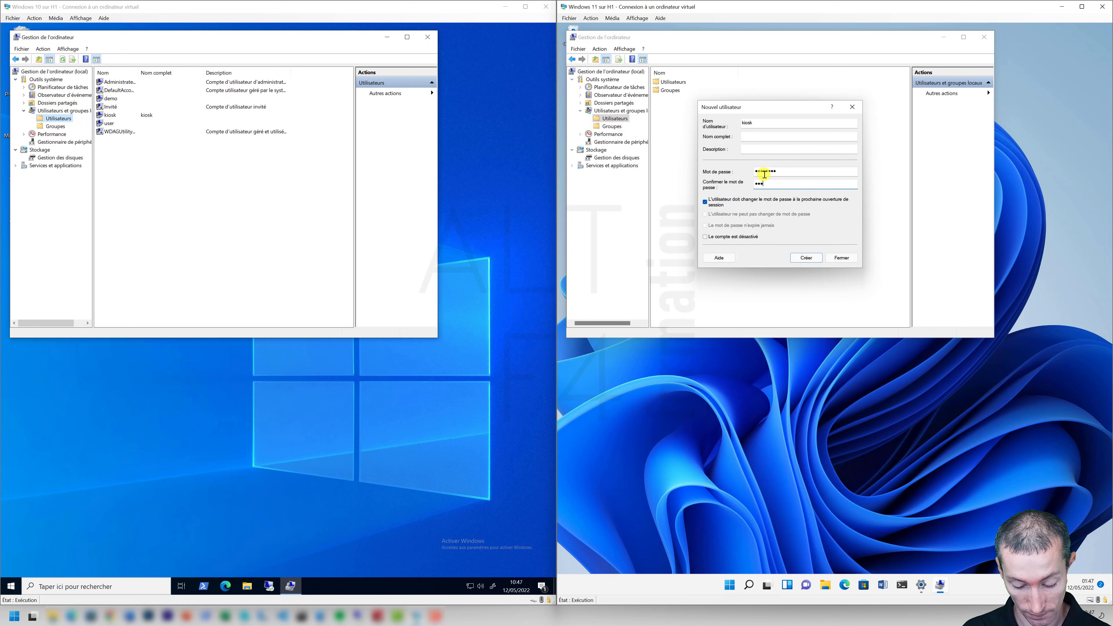
left_click(704, 202)
left_click(798, 258)
left_click(825, 260)
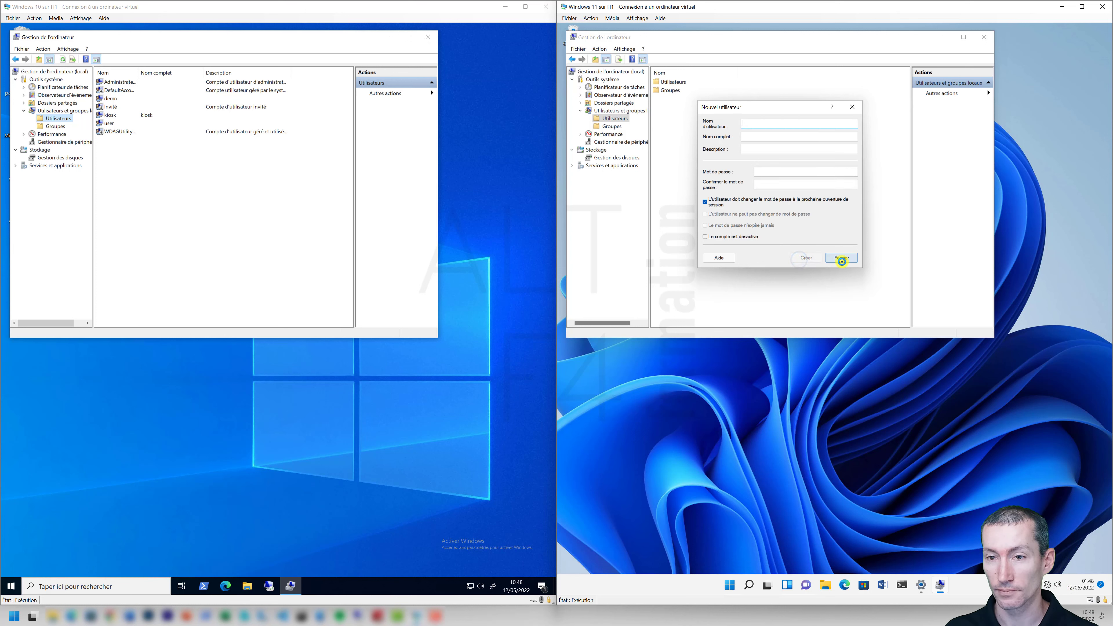
left_click(606, 120)
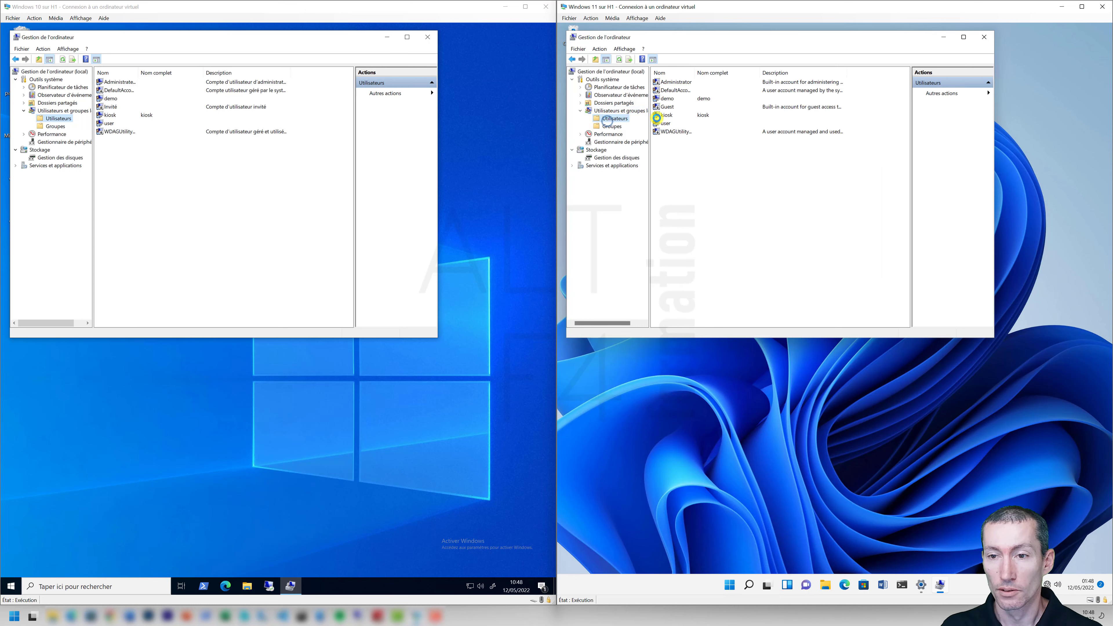
left_click(671, 116)
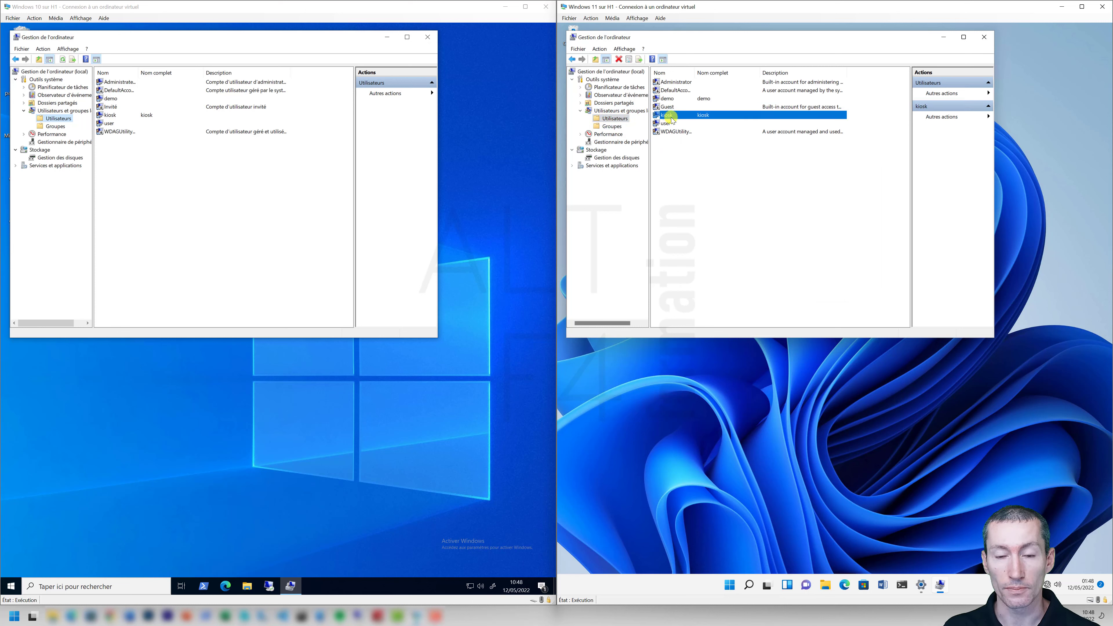
Open Settings > Comptes on both VMs, showing Autres utilisateurs and Famille et autres utilisateurs.
right_click(9, 586)
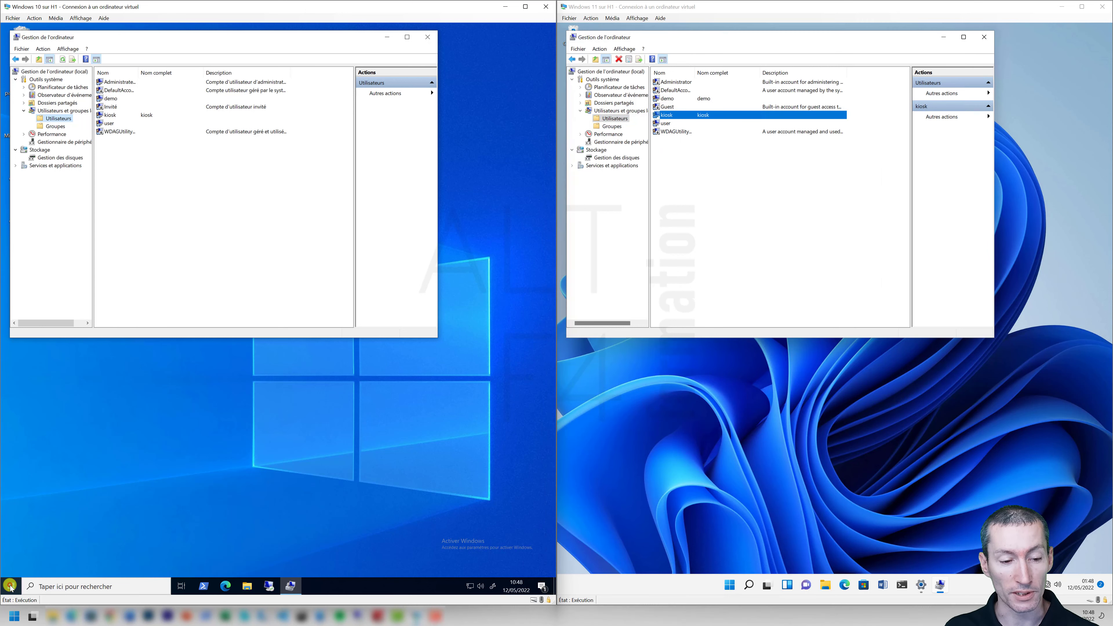
left_click(42, 501)
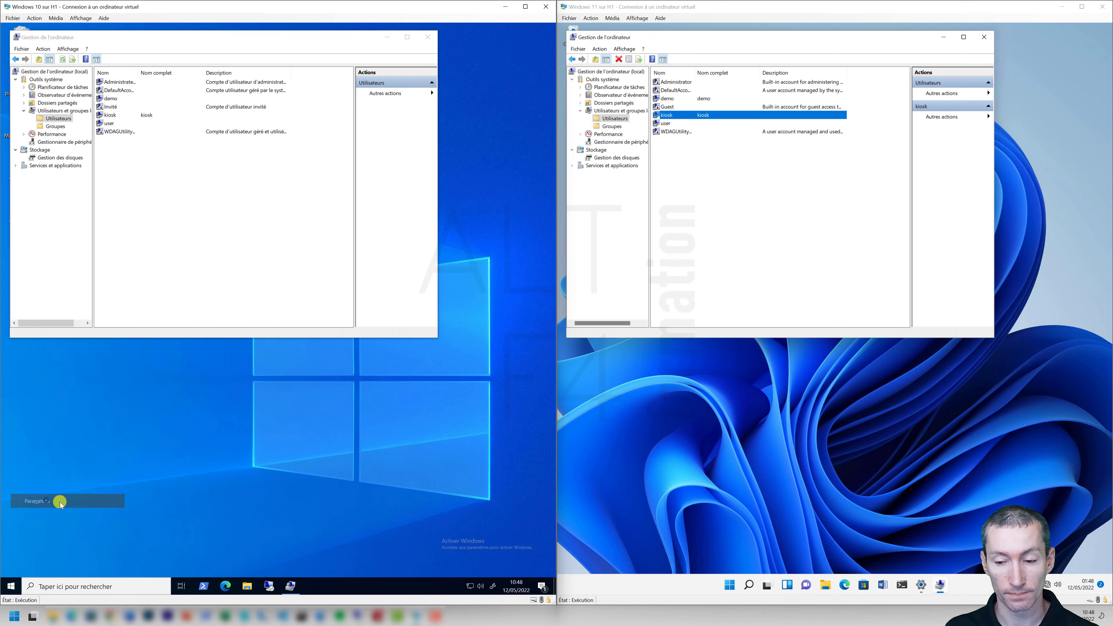
right_click(730, 592)
left_click(709, 493)
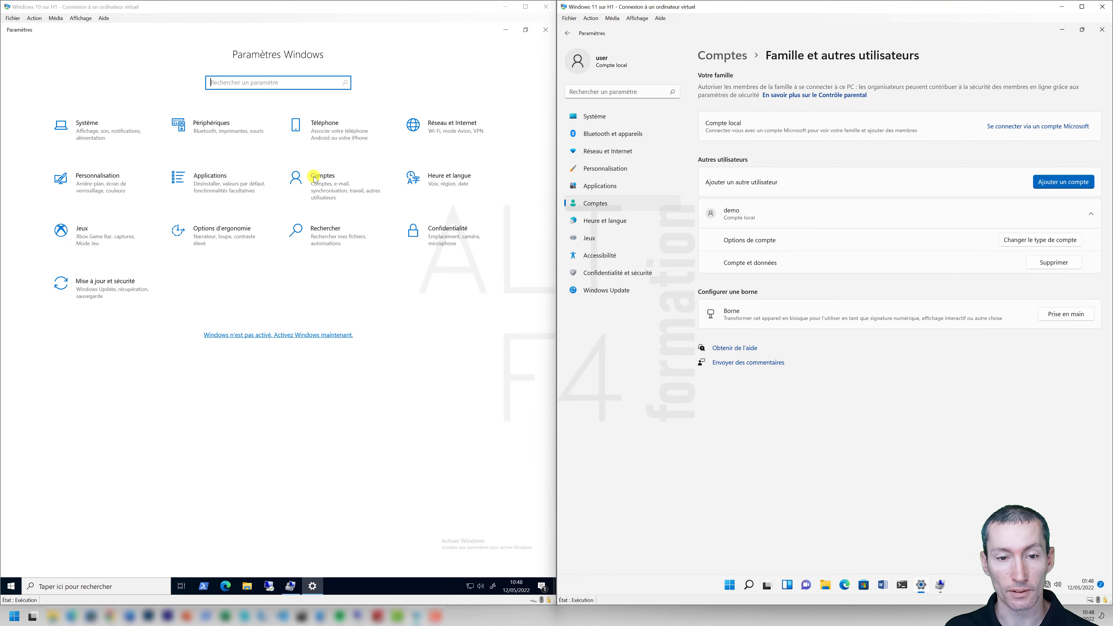
left_click(313, 176)
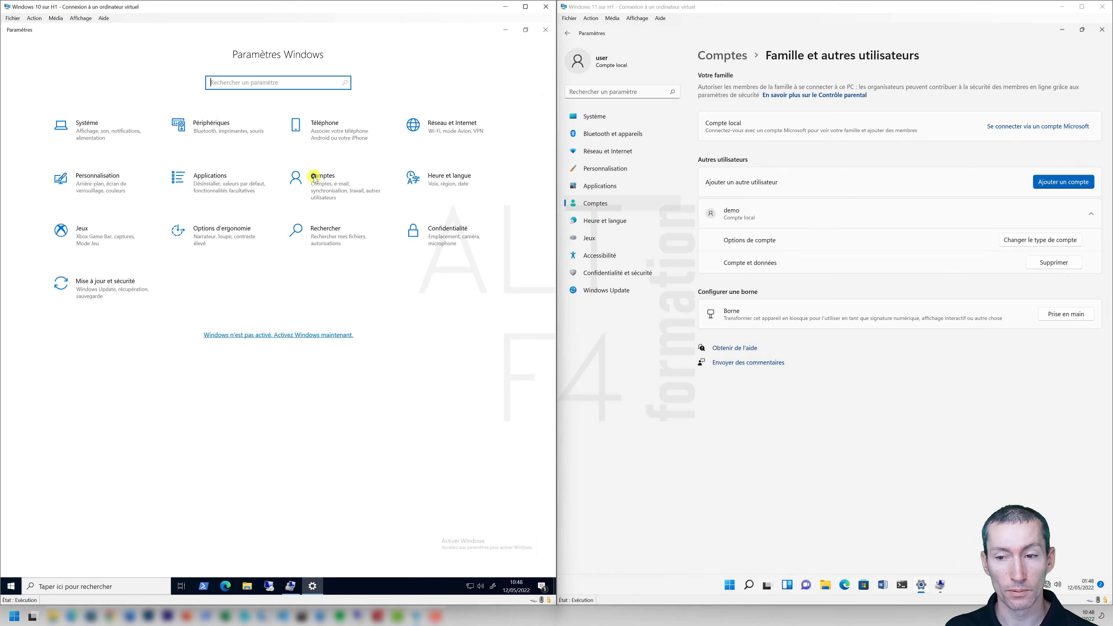
left_click(602, 203)
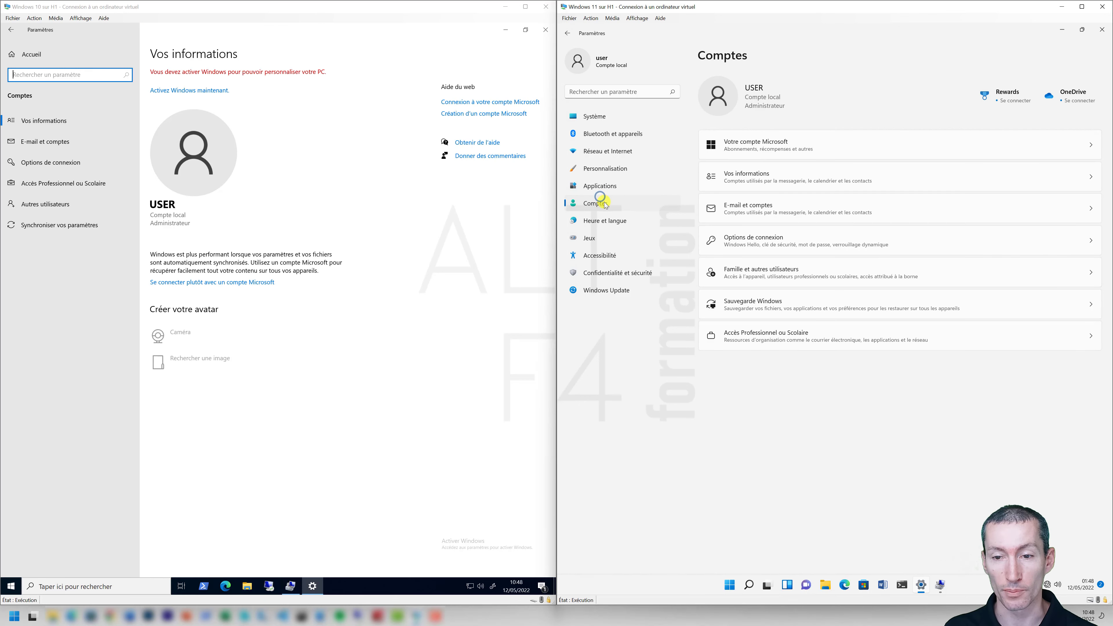
left_click(35, 203)
left_click(750, 283)
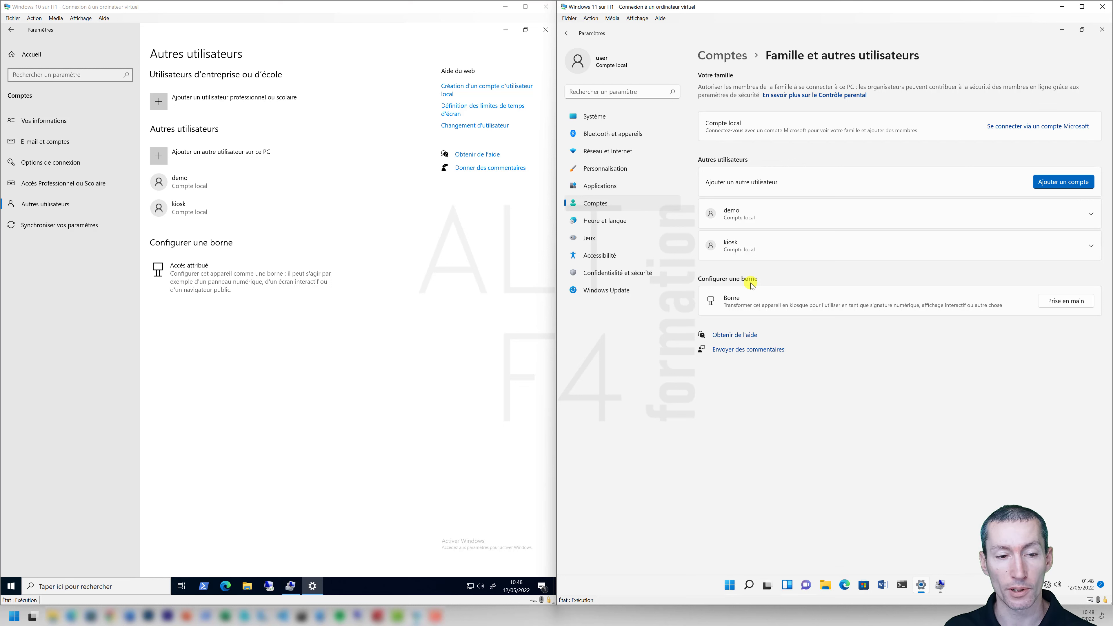
Run the Windows 10 Configurer une borne wizard assigning the kiosk account to Calculatrice.
left_click(232, 278)
left_click(36, 110)
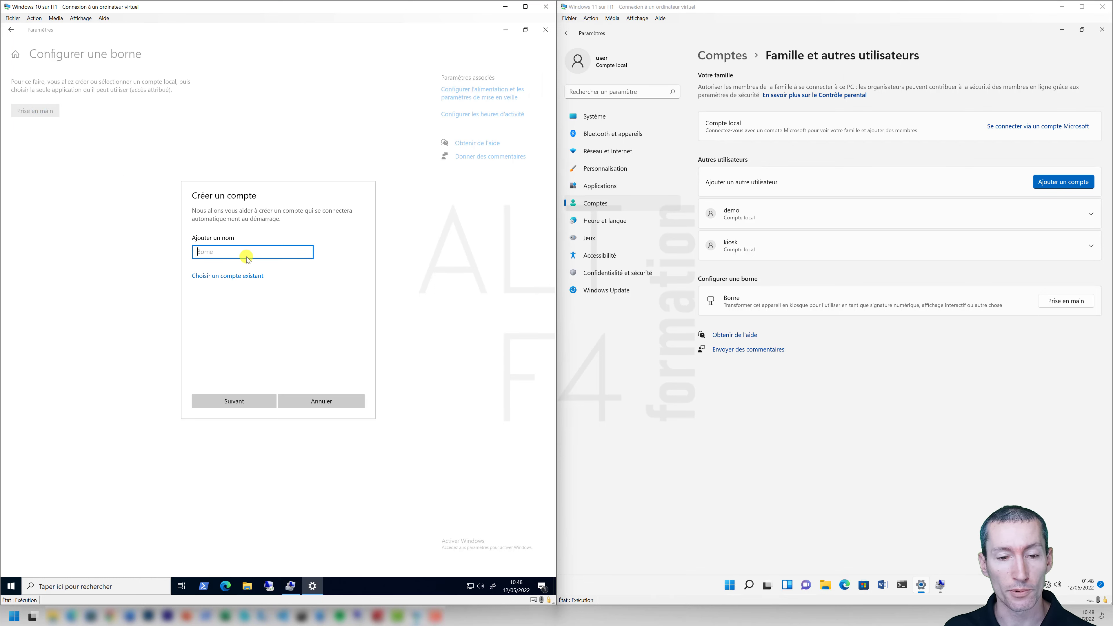
left_click(201, 252)
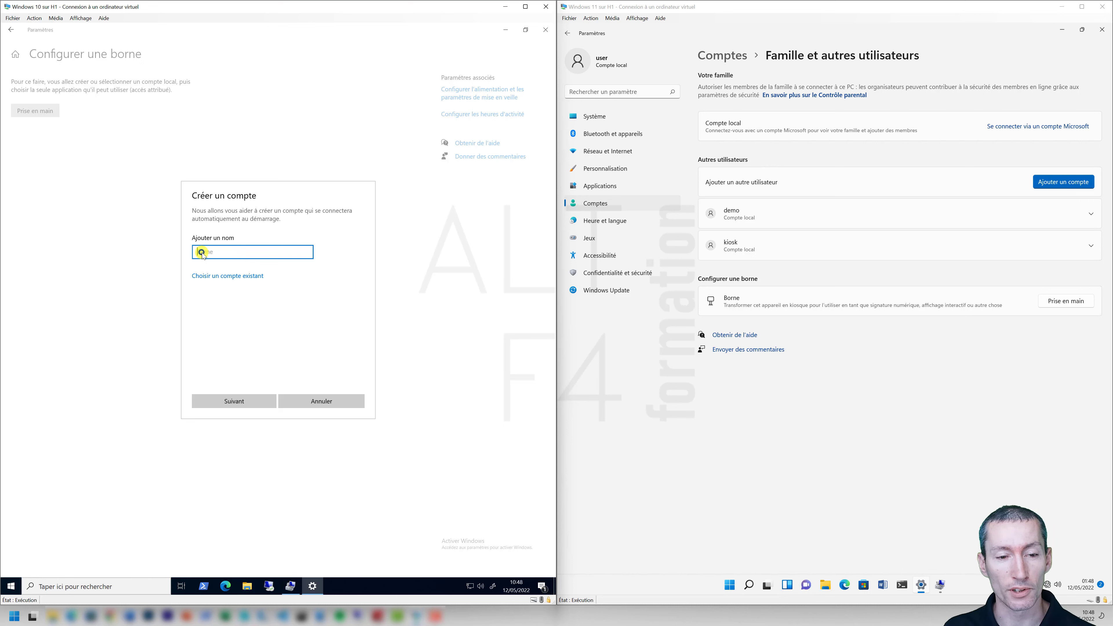
left_click(244, 277)
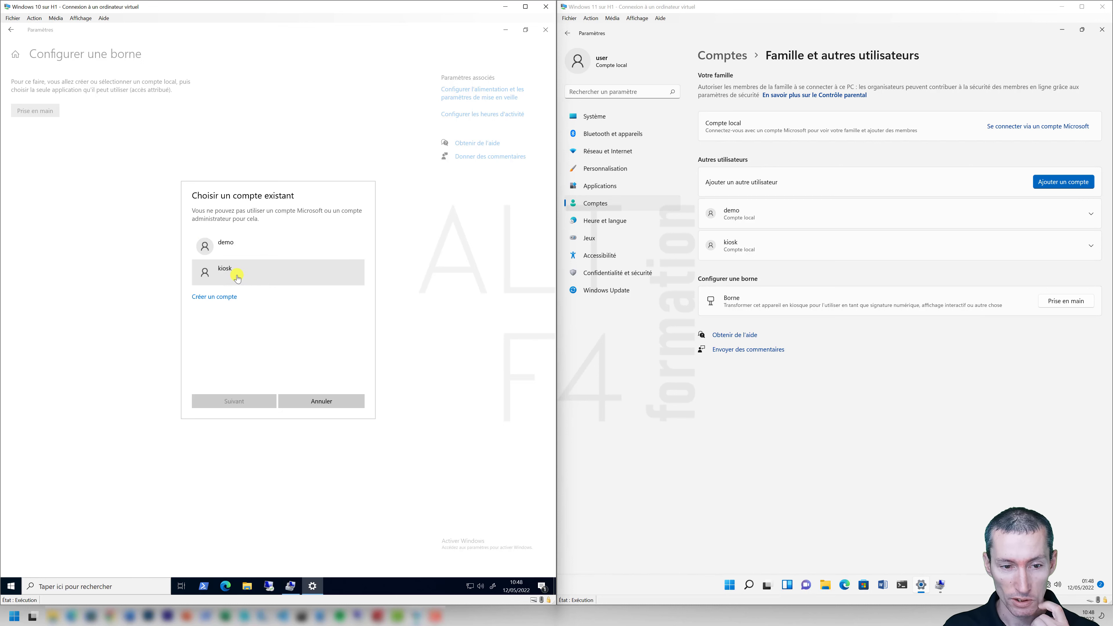
left_click(237, 277)
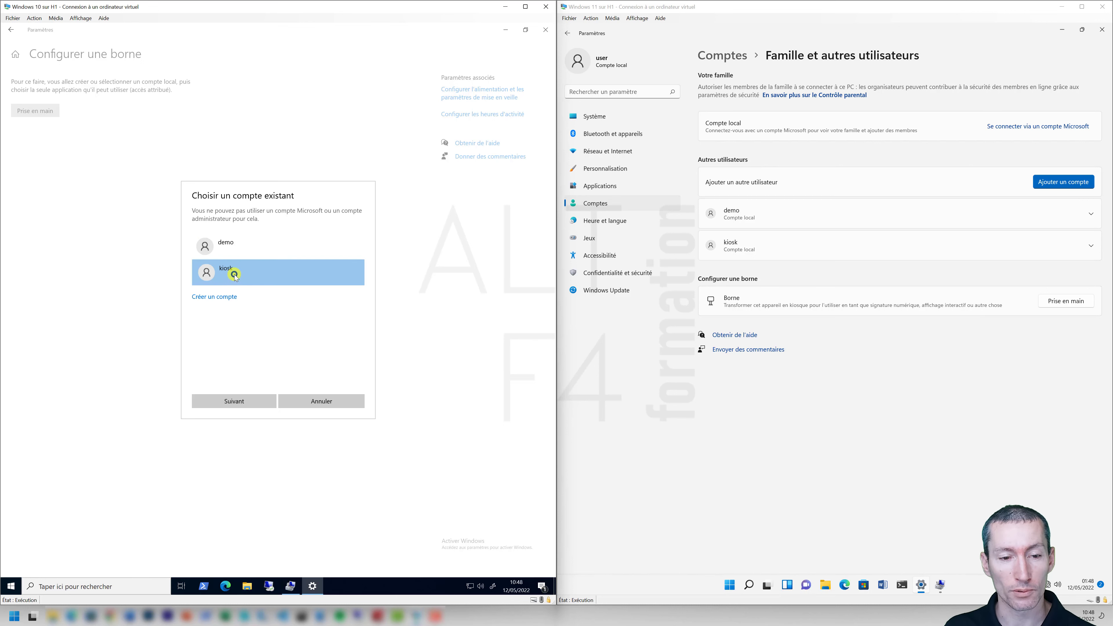
left_click(245, 402)
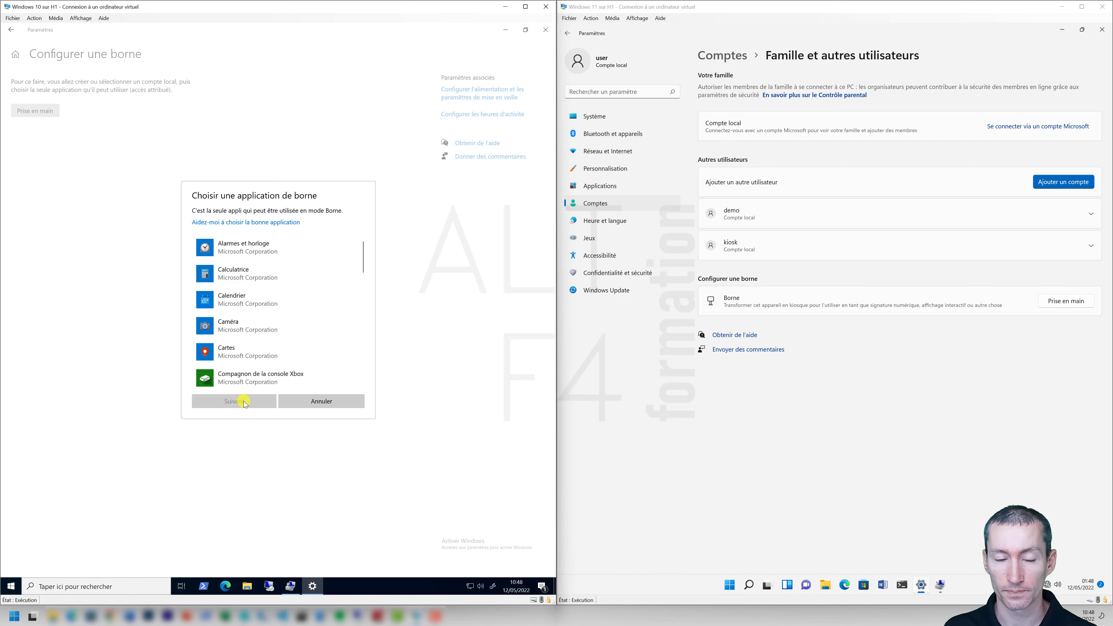
left_click(233, 279)
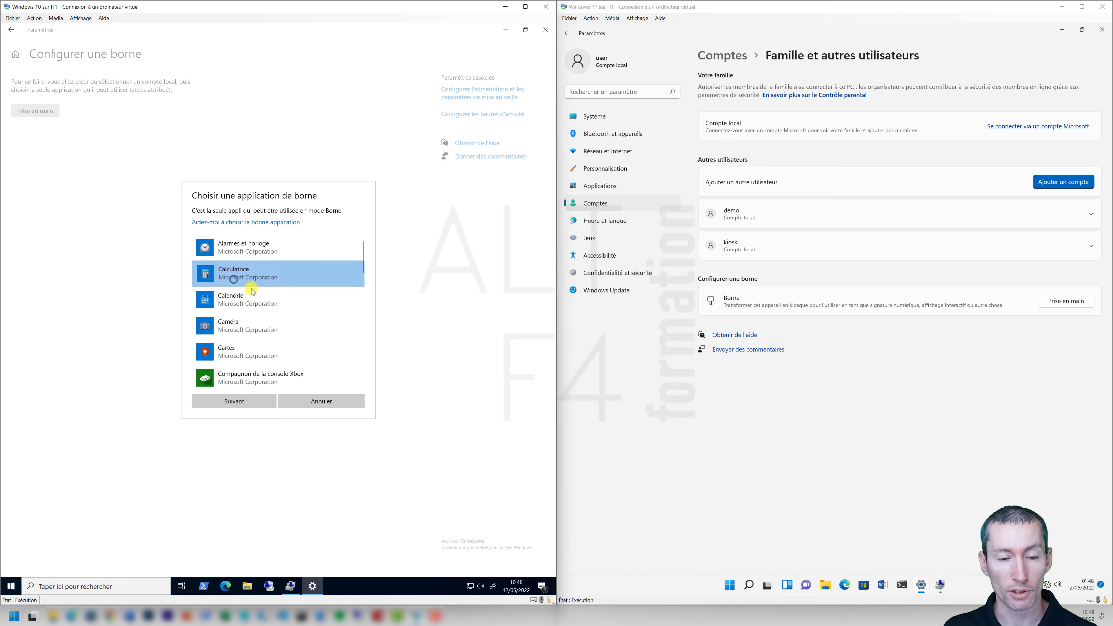
scroll(331, 329, "down", 10)
scroll(331, 329, "up", 10)
left_click(240, 399)
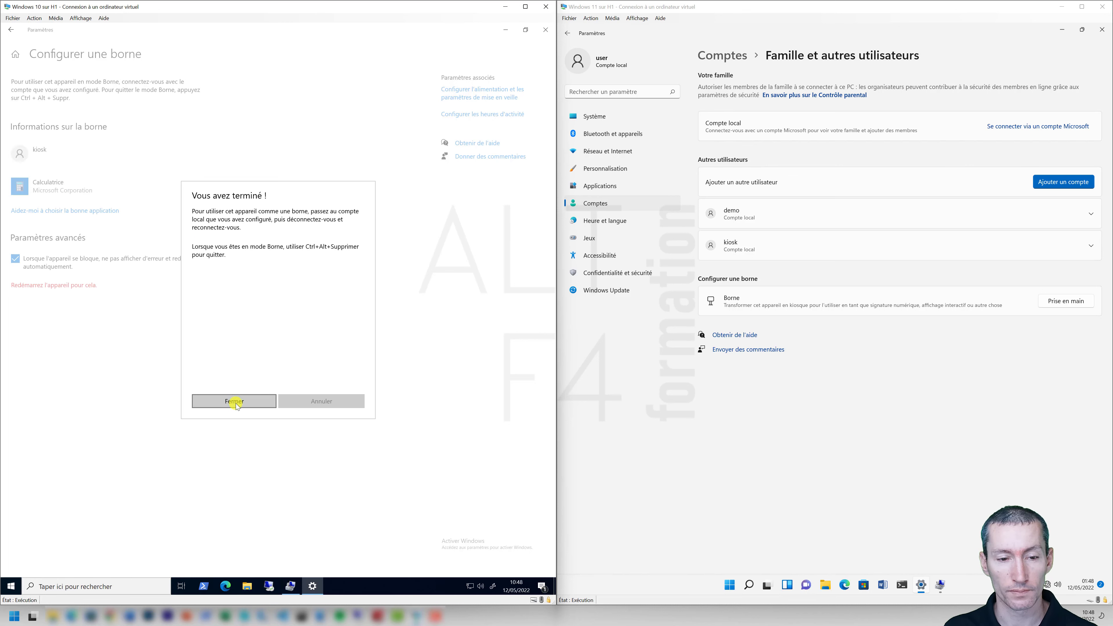
left_click(235, 401)
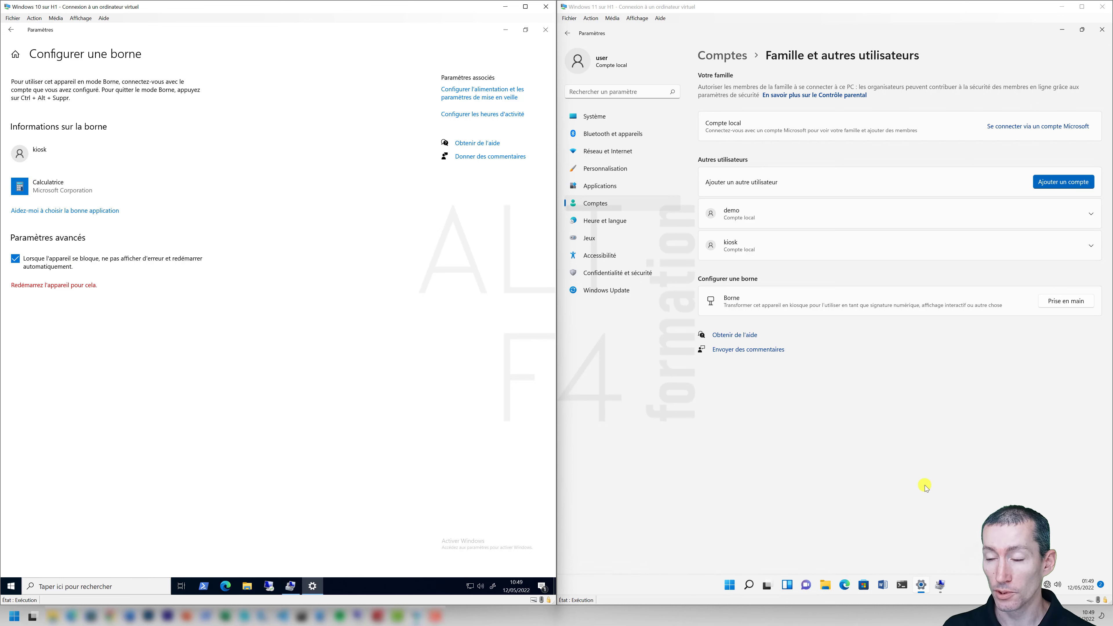
Run the Windows 11 kiosk wizard with the existing kiosk account and Calendrier as its app.
left_click(1068, 307)
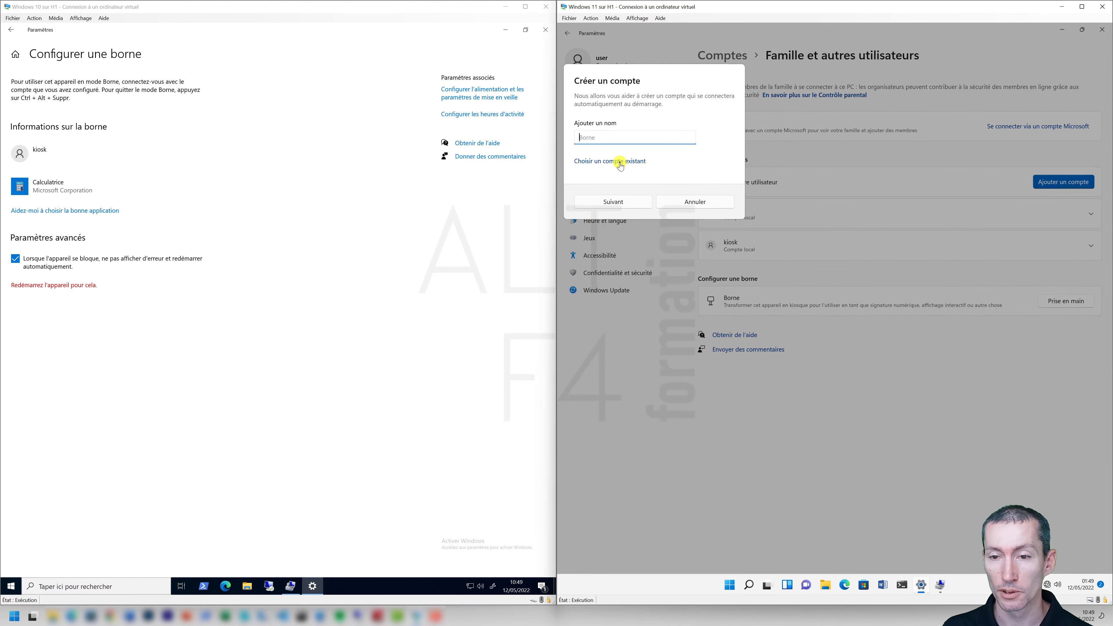
left_click(610, 158)
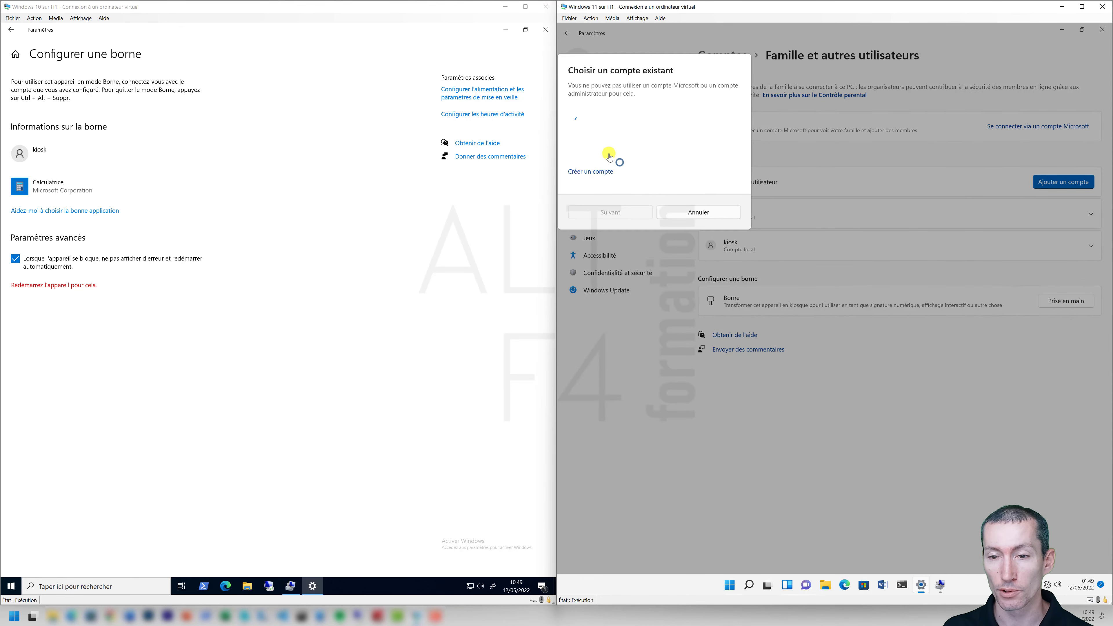
left_click(599, 143)
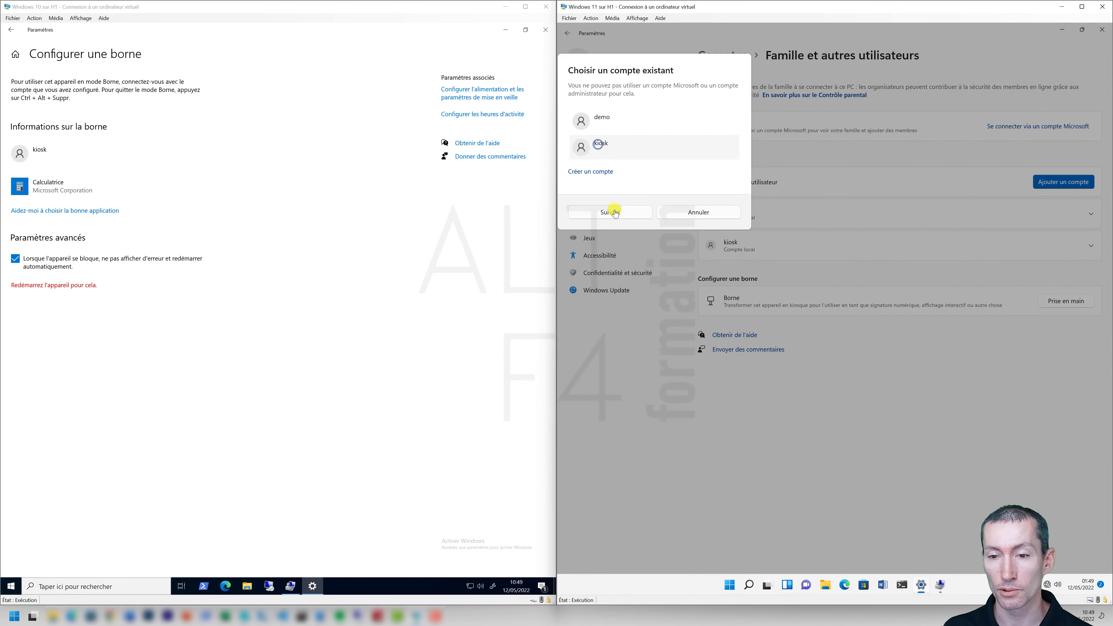
left_click(614, 212)
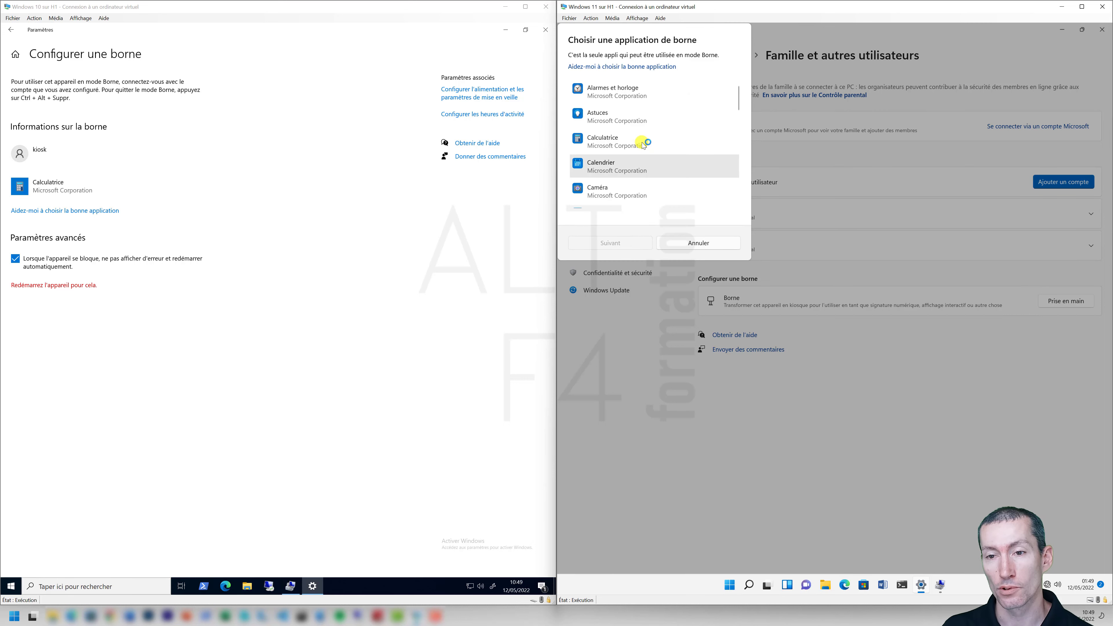
left_click(610, 142)
left_click(607, 168)
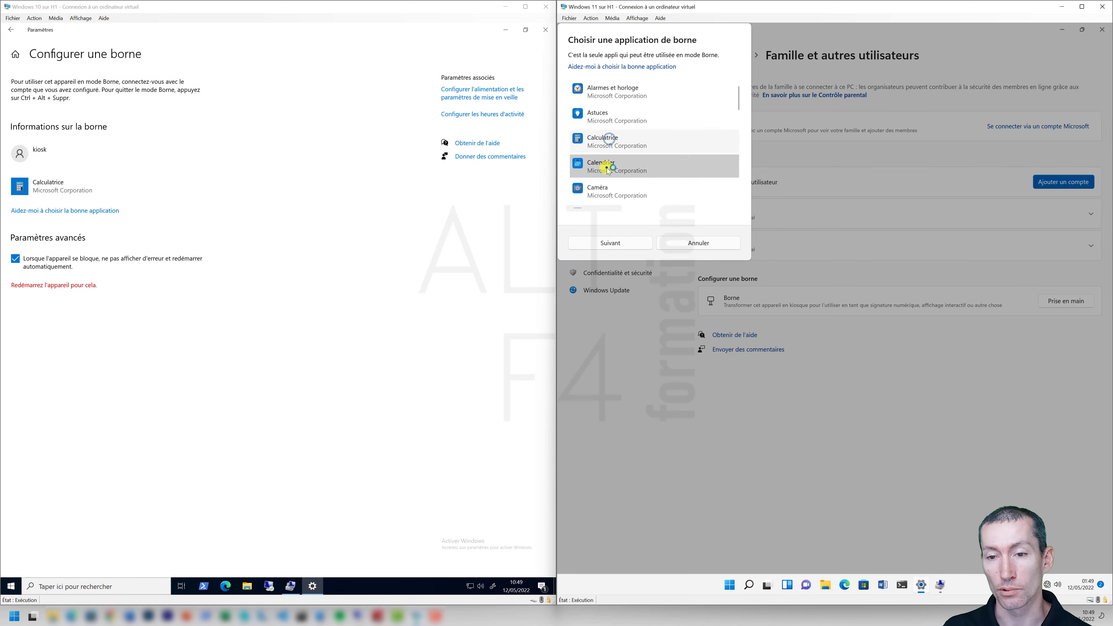
left_click(611, 242)
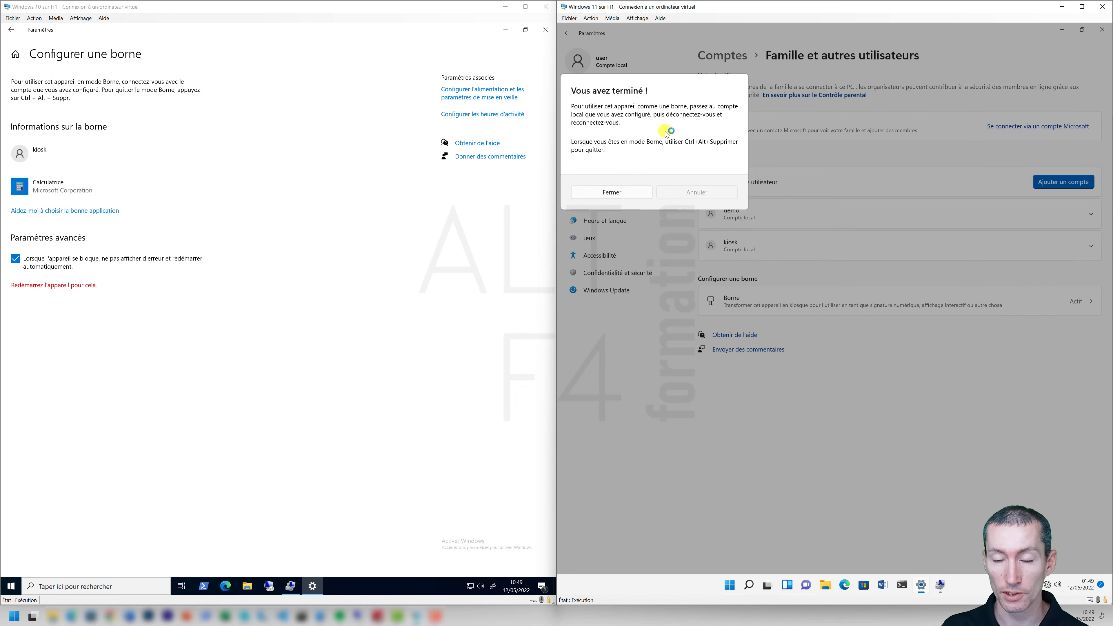
left_click(617, 194)
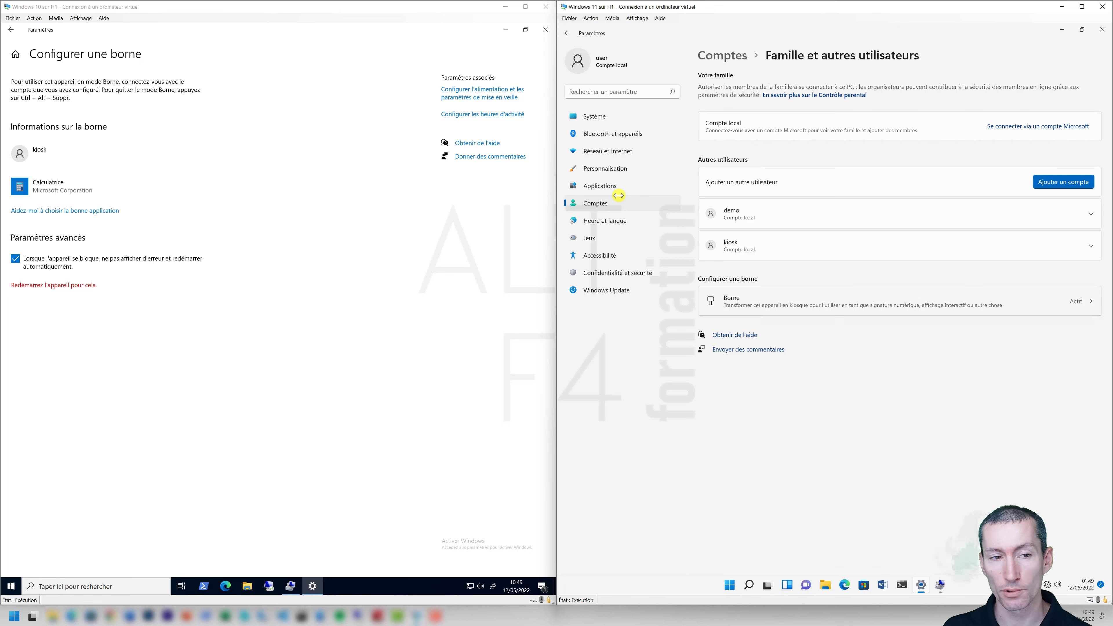
Check the kiosk account's Calendrier kiosk details, then restart the Windows 11 machine.
left_click(1092, 303)
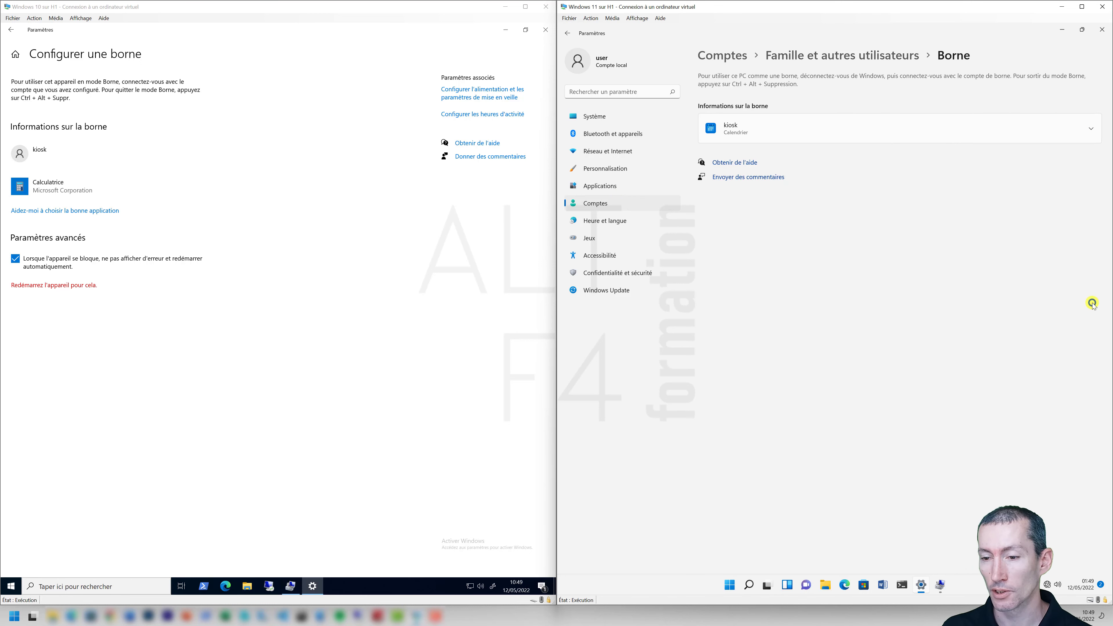
left_click(1093, 127)
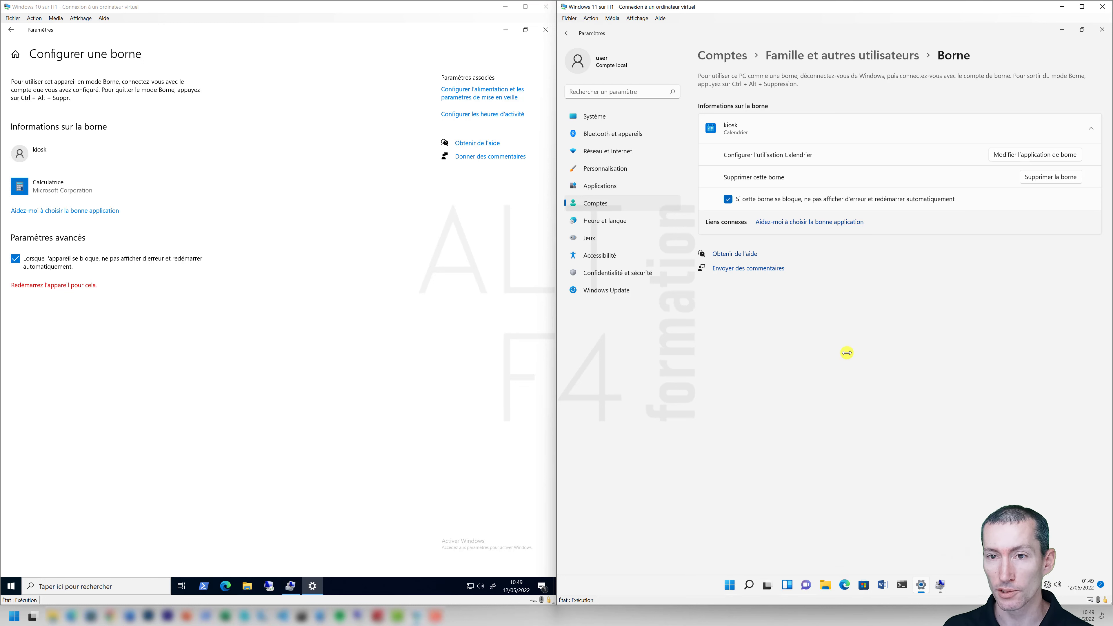
right_click(729, 584)
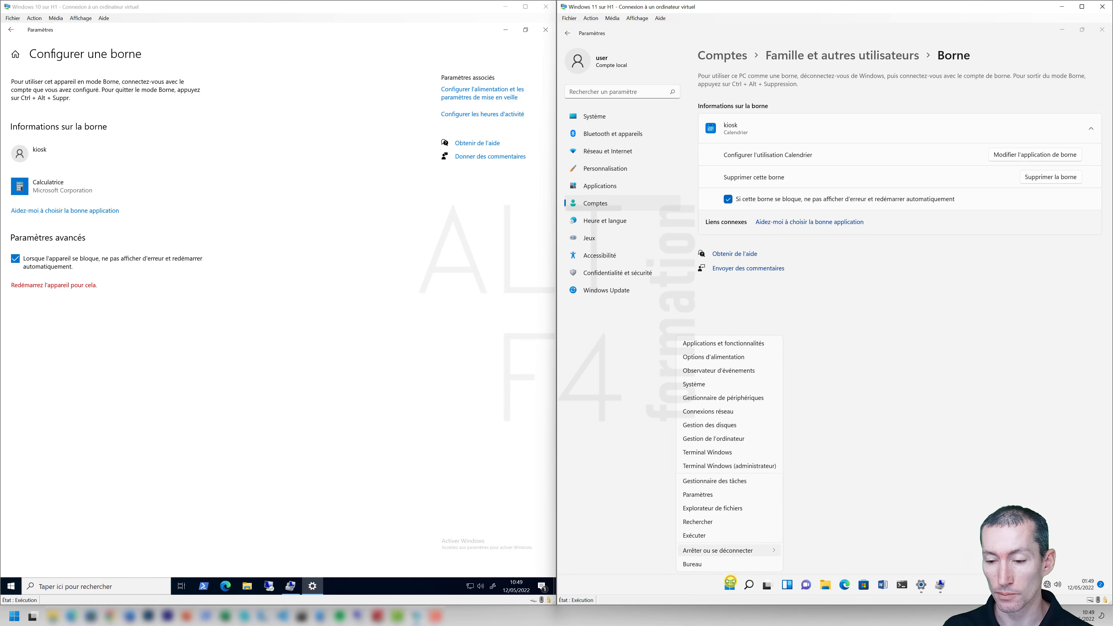
mouse_move(729, 551)
left_click(804, 565)
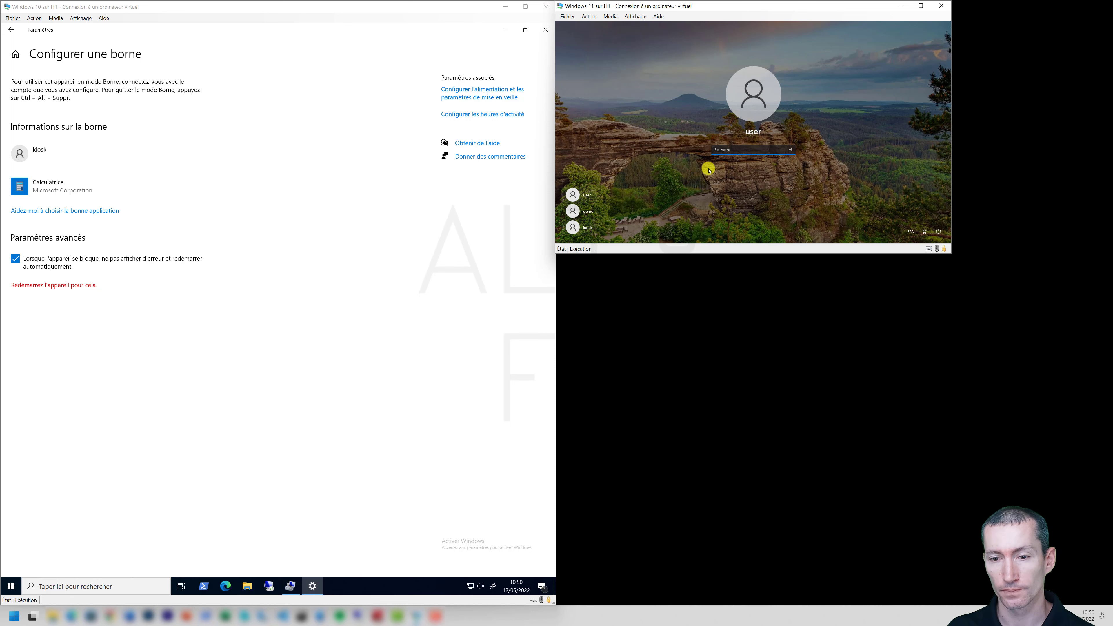
Turn off Session étendue, then sign in to Windows 11 as kiosk with its password.
left_click(585, 229)
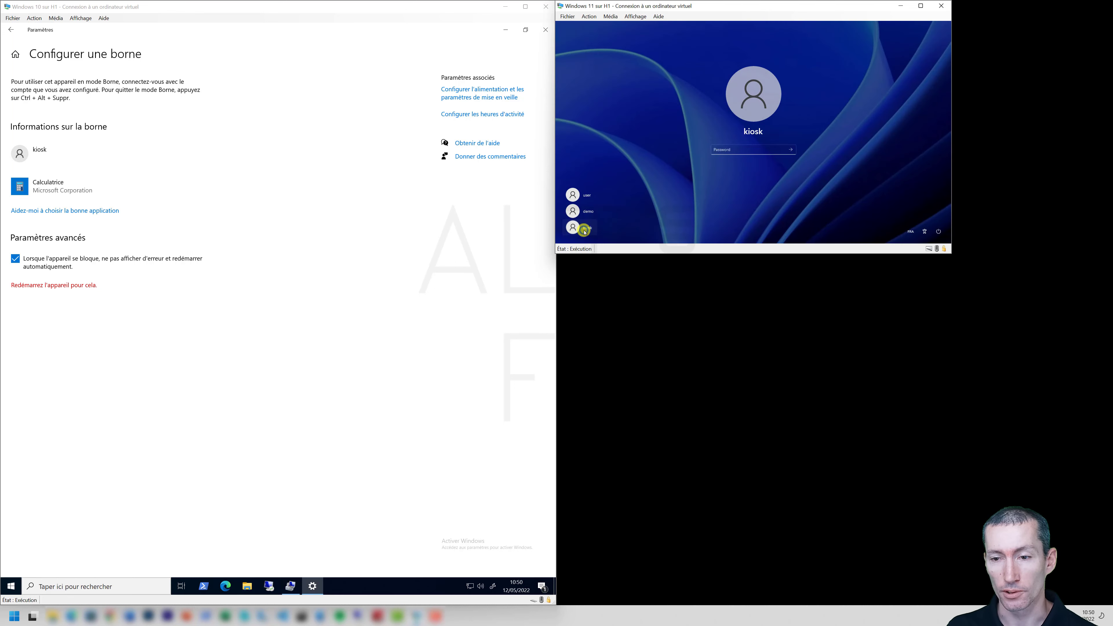
left_click(643, 16)
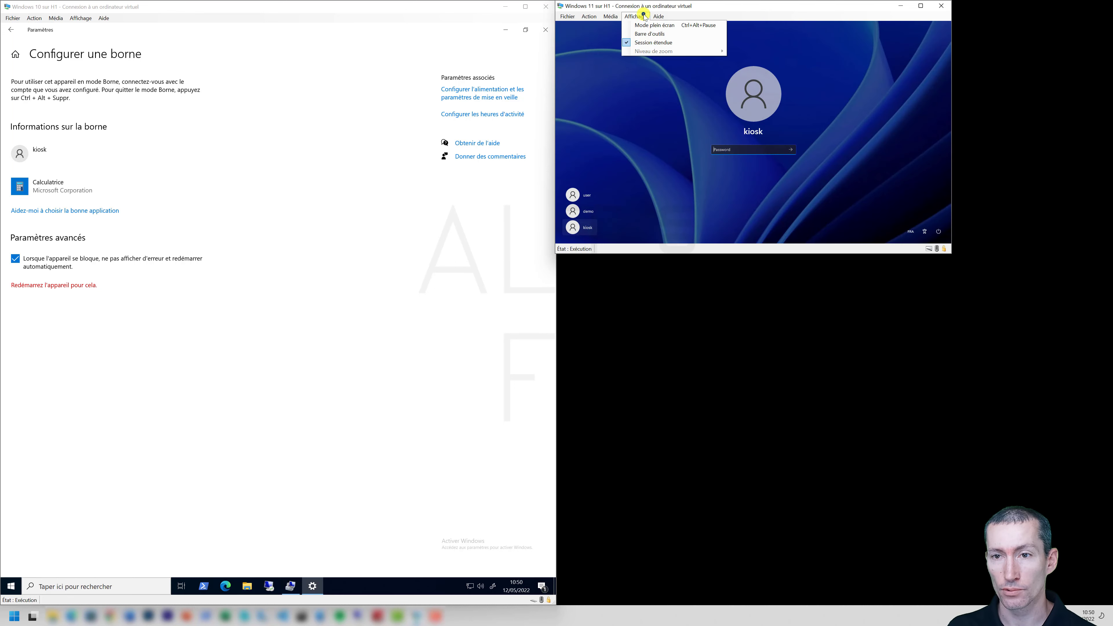
left_click(645, 42)
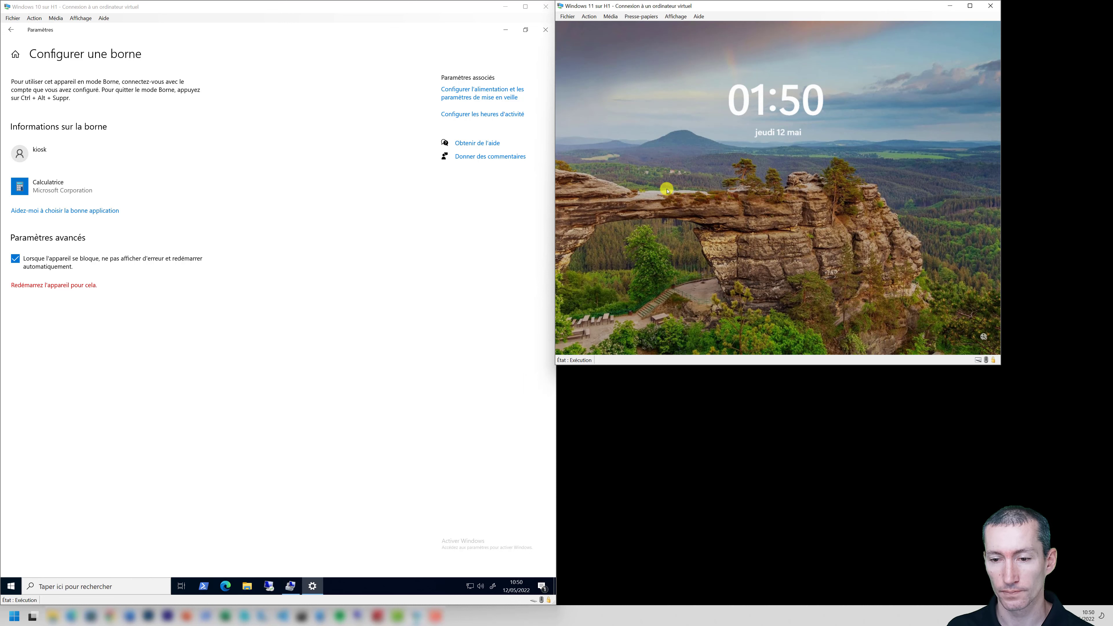
left_click(674, 276)
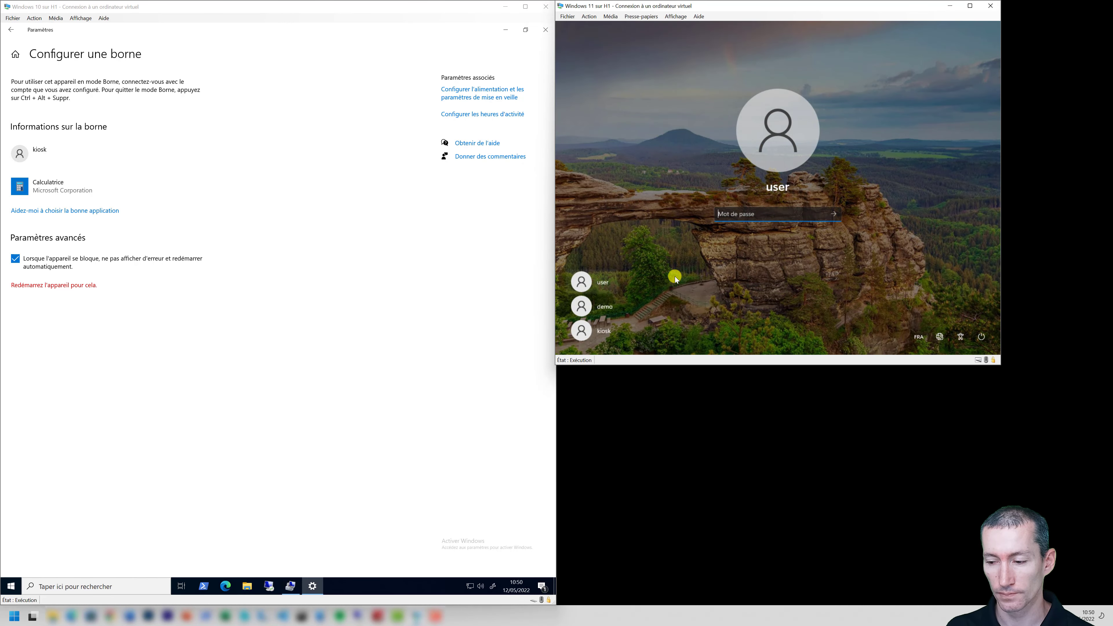
left_click(601, 331)
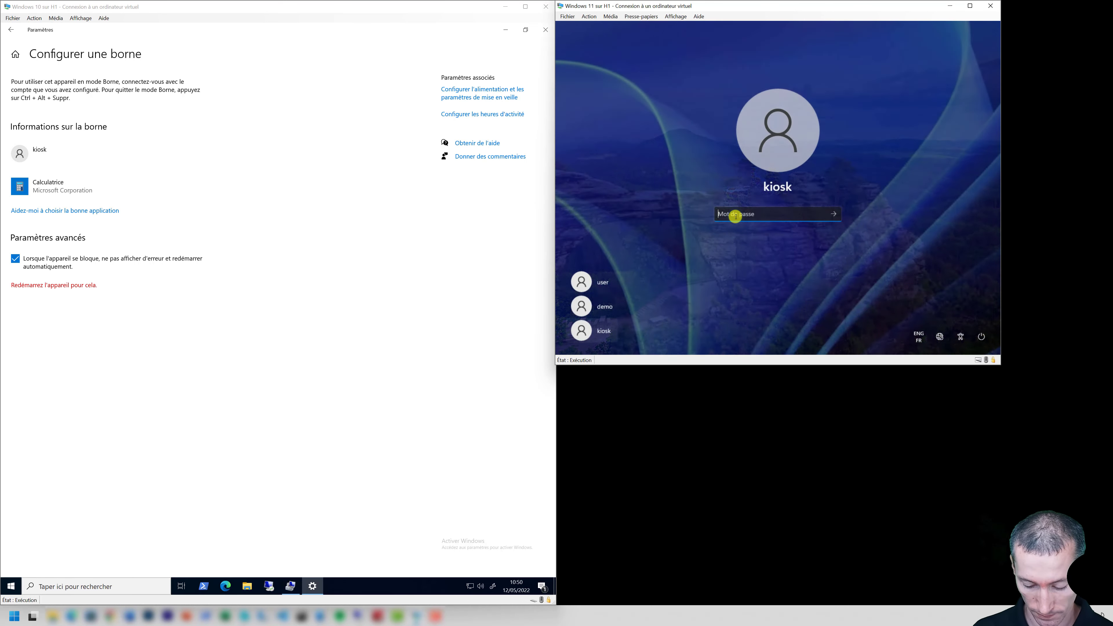
type("●●●●●●●●")
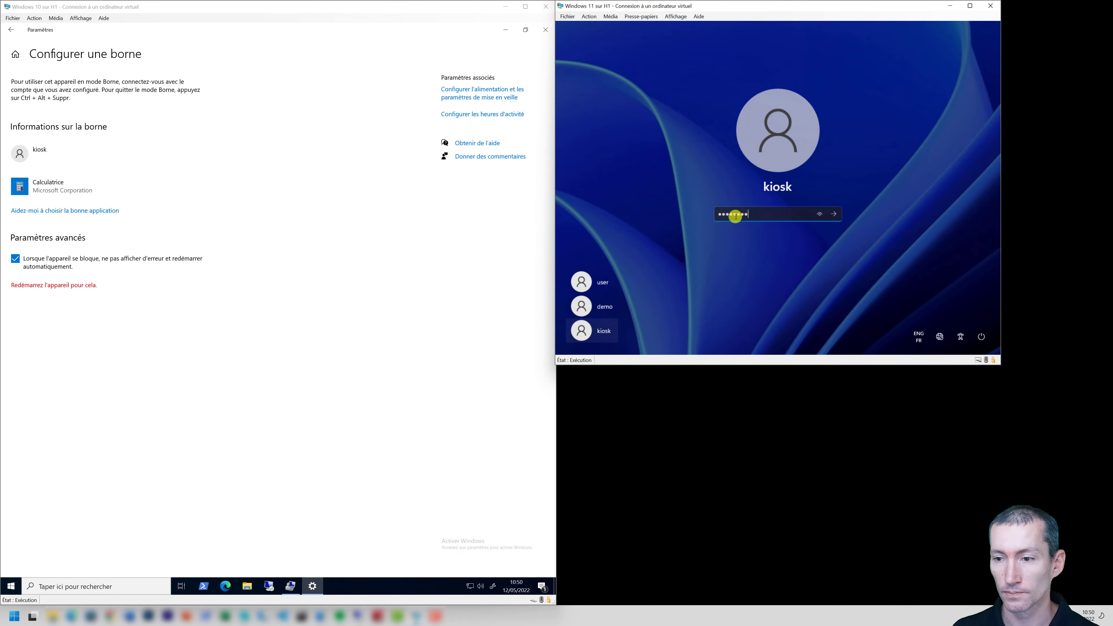
left_click(834, 214)
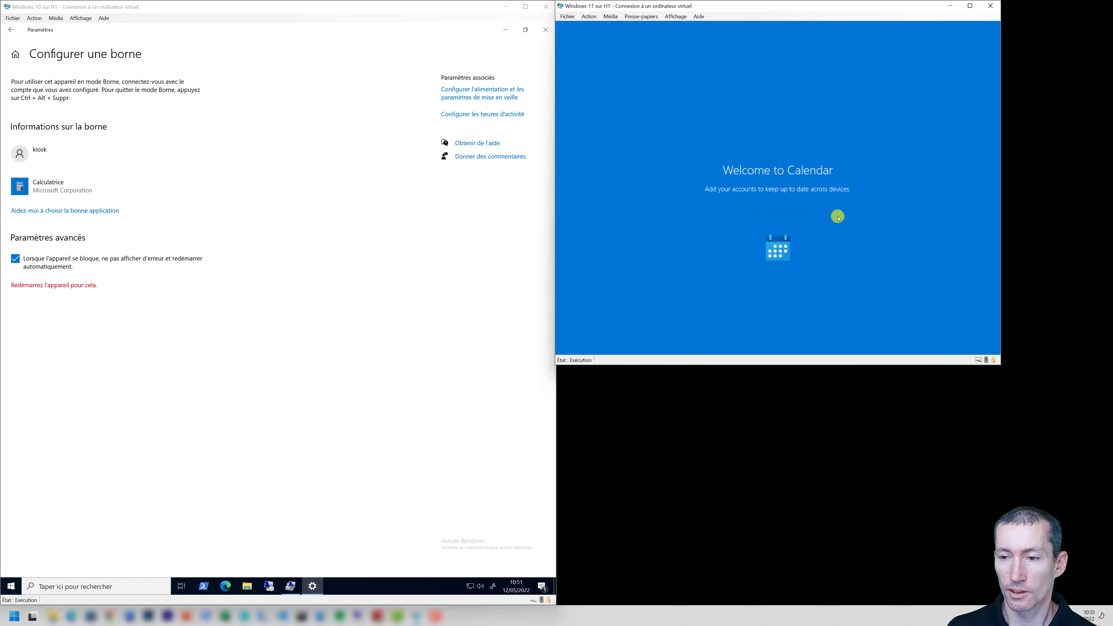
Skip the Calendar welcome and account prompts, then start a new event on May 16, 2022.
left_click(806, 253)
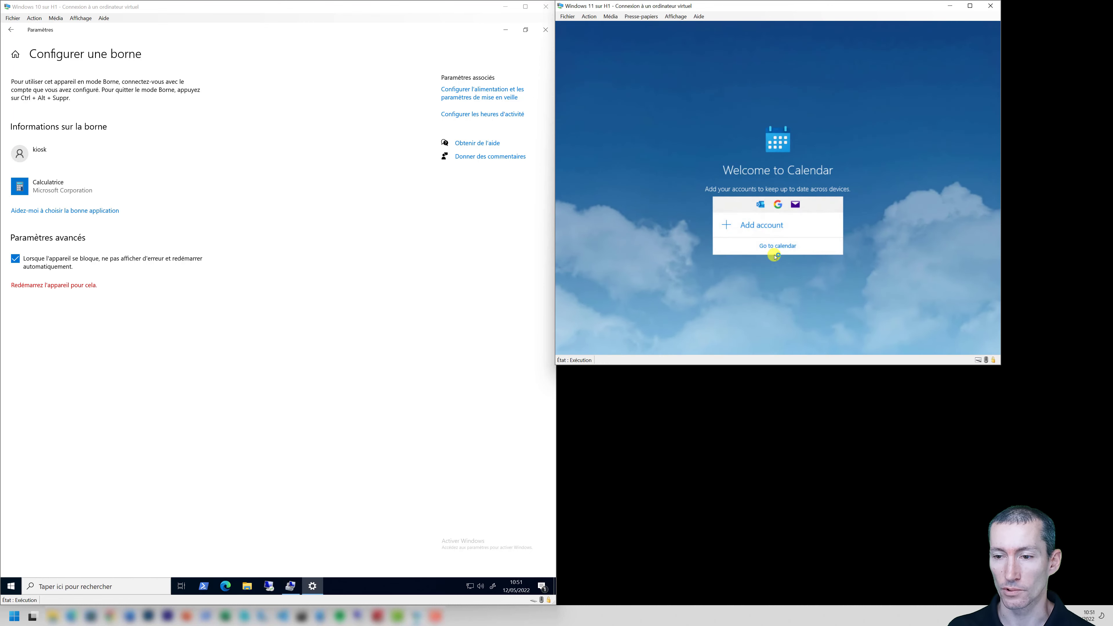
left_click(773, 246)
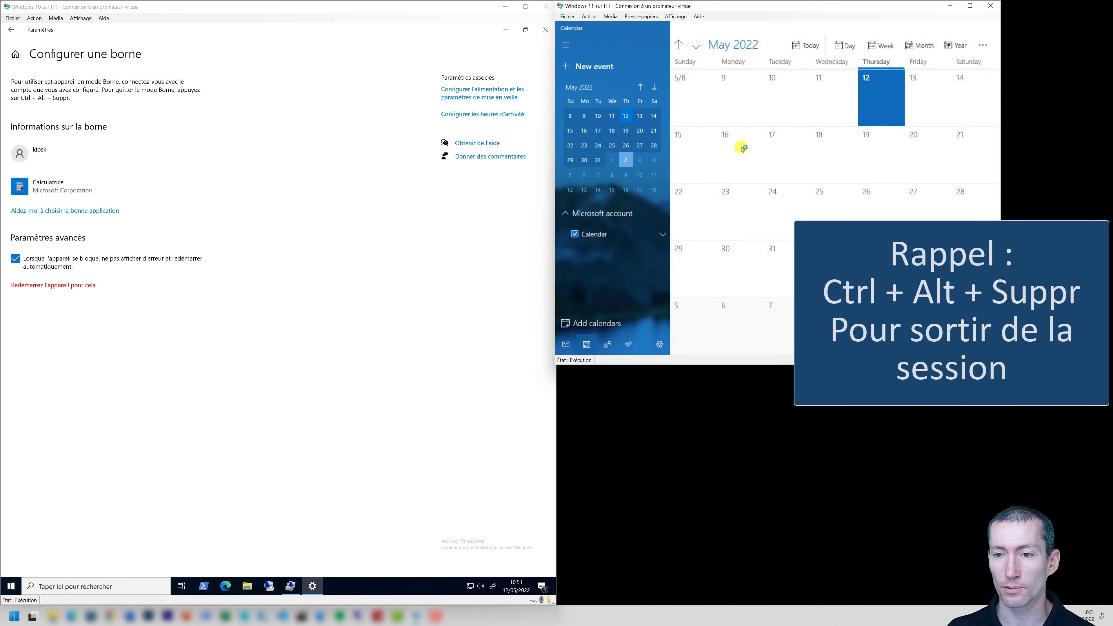
left_click(743, 163)
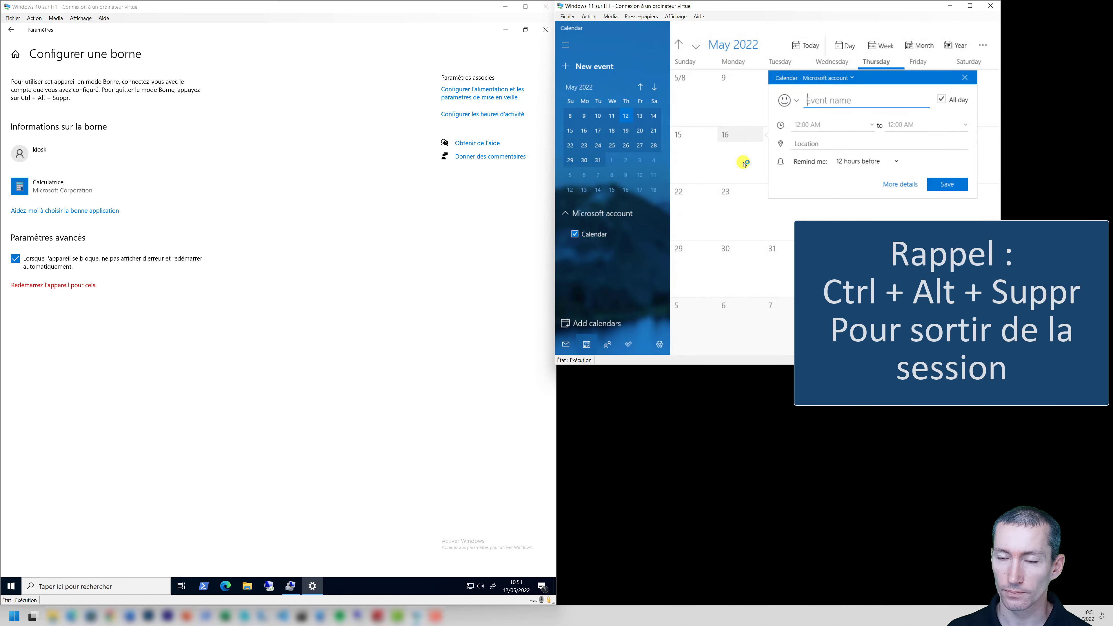